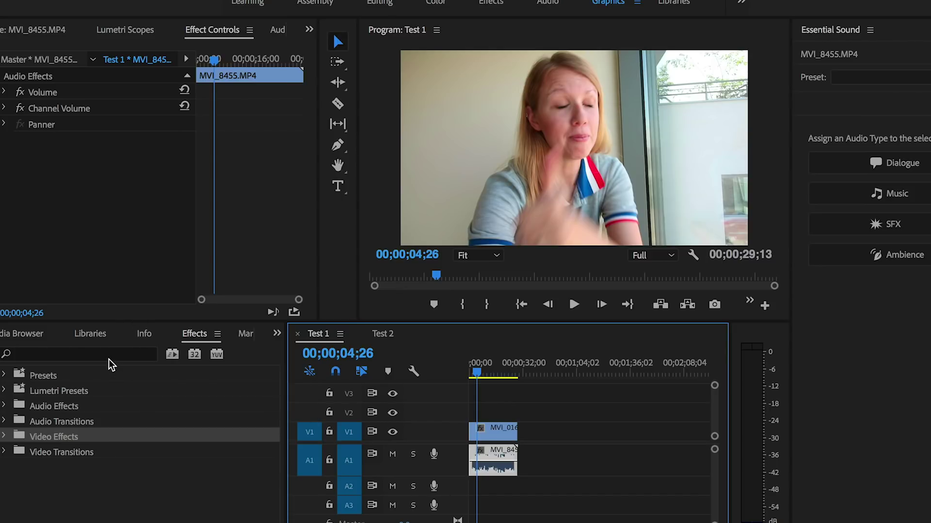
- Save the project and search the Effects panel for 'parame'
key(ctrl+s)
click(187, 66)
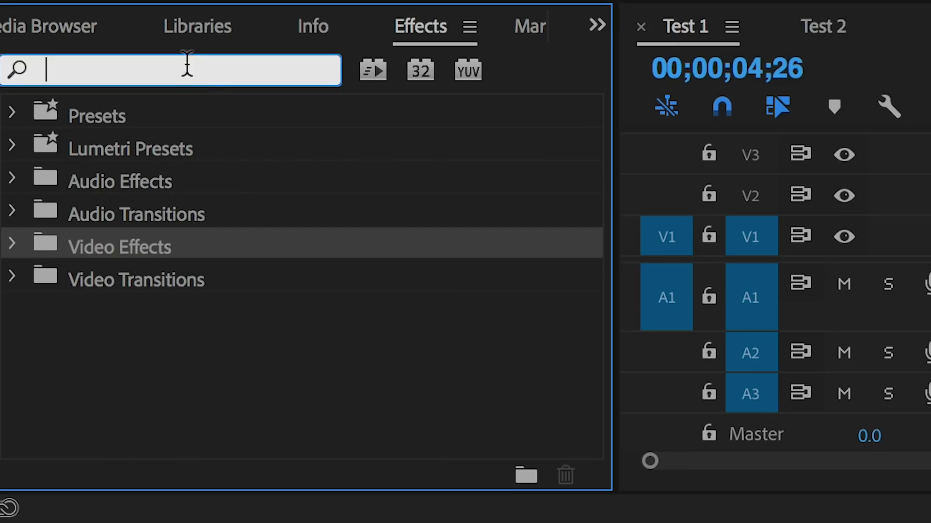
text(parame)
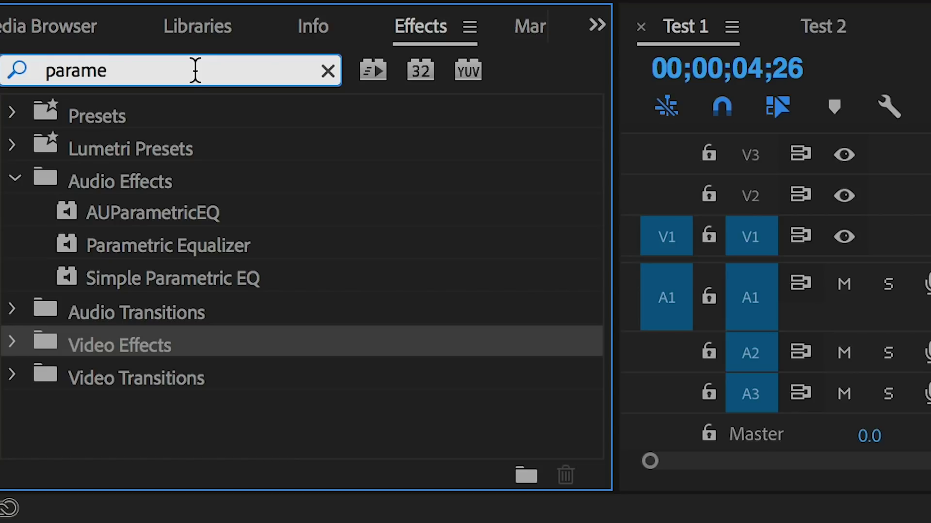
- Apply Parametric Equalizer to the MVI_8455.MP4 audio on A1 and open its editor
click(184, 247)
drag(183, 245, 496, 458)
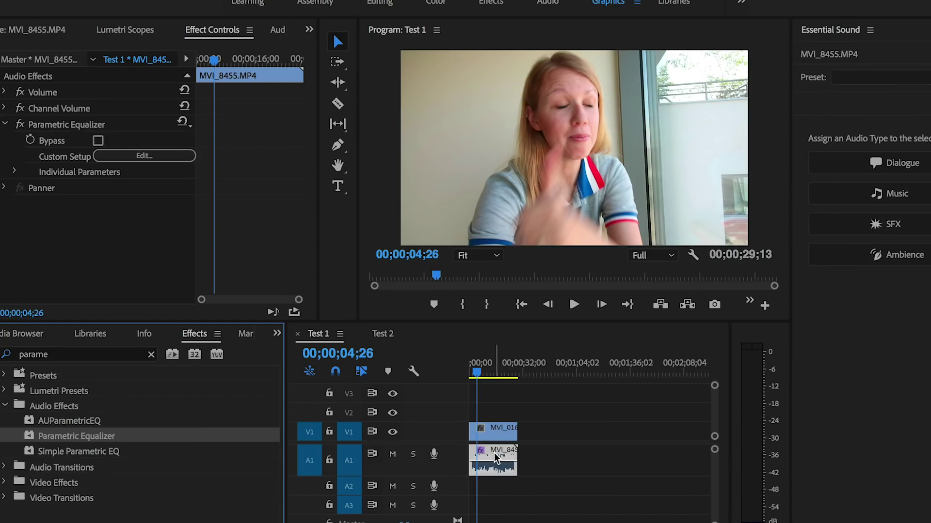
click(125, 170)
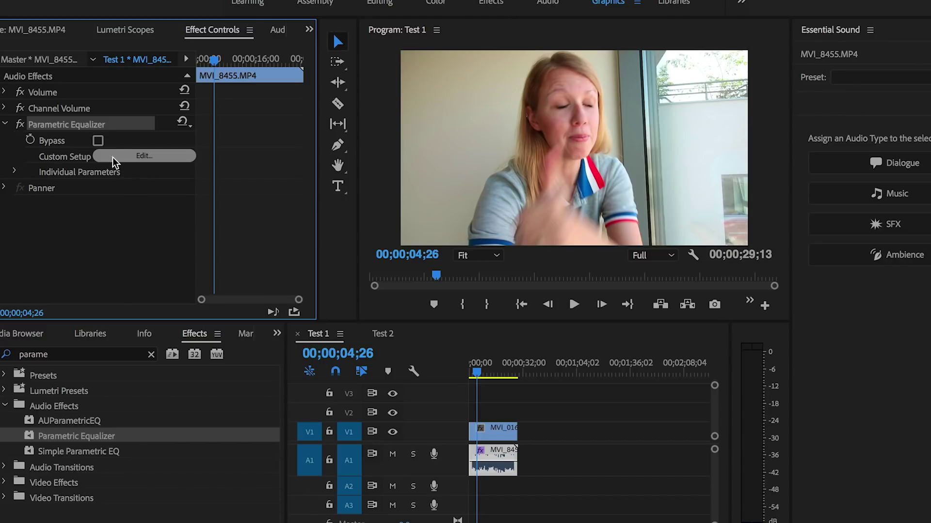
click(129, 158)
- Disable the L, 1, 5 and H bands and boost band 3 to 18.2 dB at 825 Hz
drag(311, 99, 121, 7)
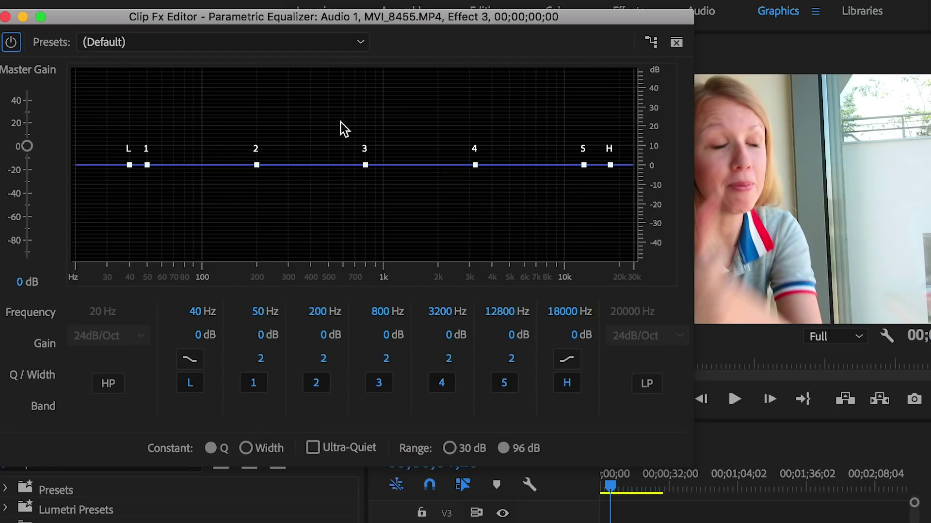
click(189, 386)
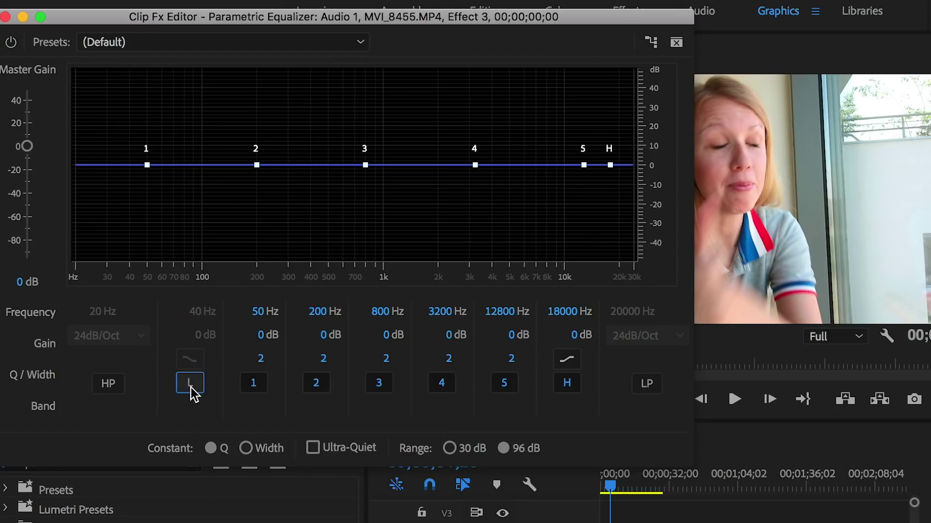
click(252, 387)
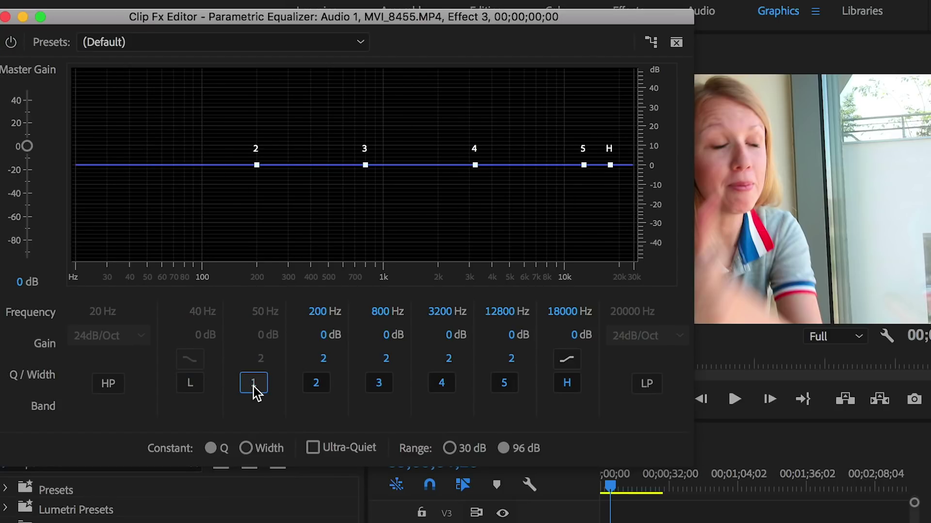
click(504, 386)
click(566, 386)
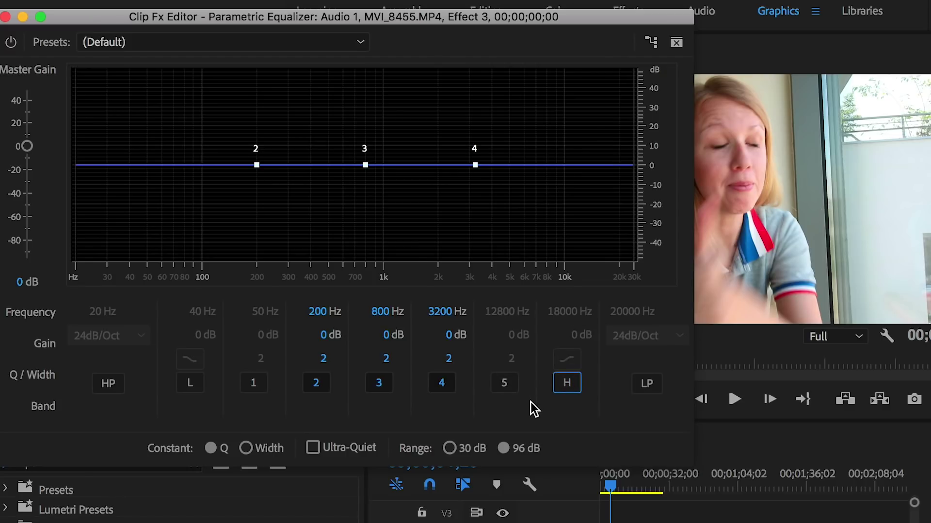
drag(365, 165, 368, 129)
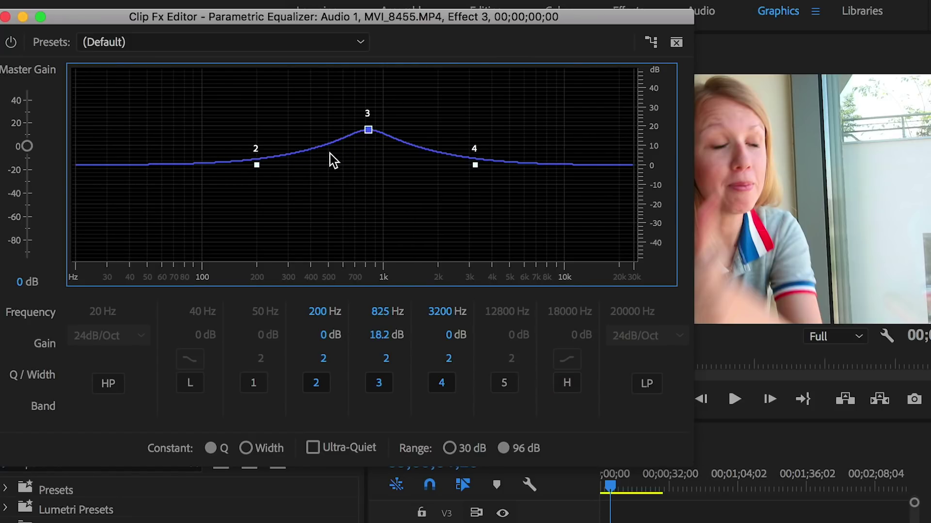
- Set the Q of bands 3, 2 and 4 to 20
mouse_move(371, 133)
click(382, 359)
text(20)
key(Return)
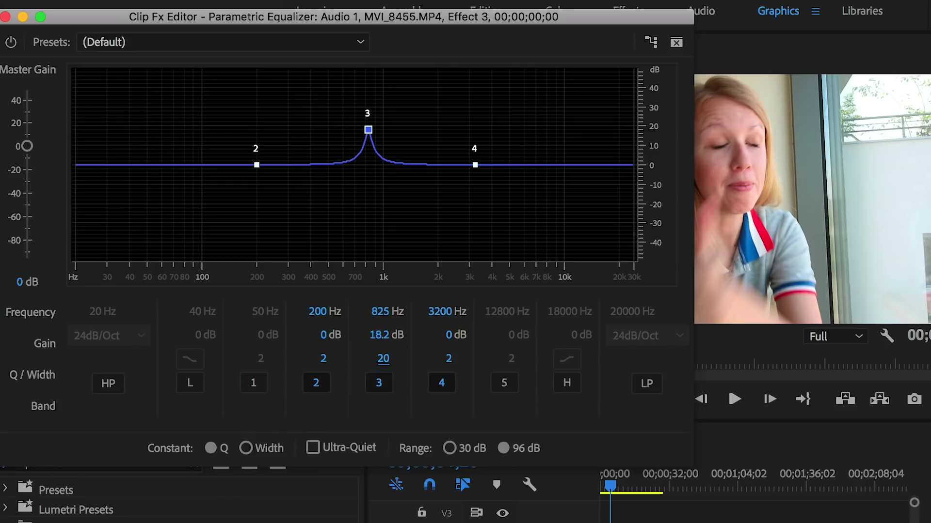
click(324, 359)
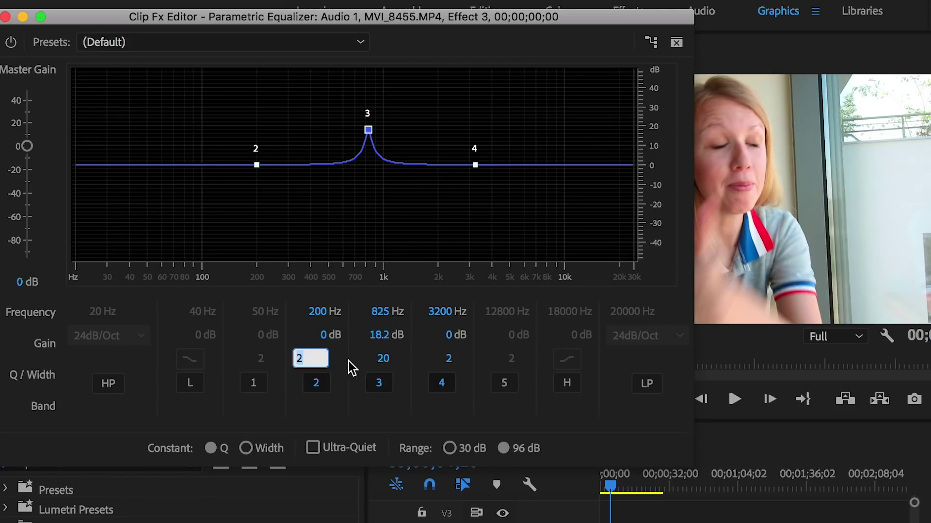
text(20)
click(448, 358)
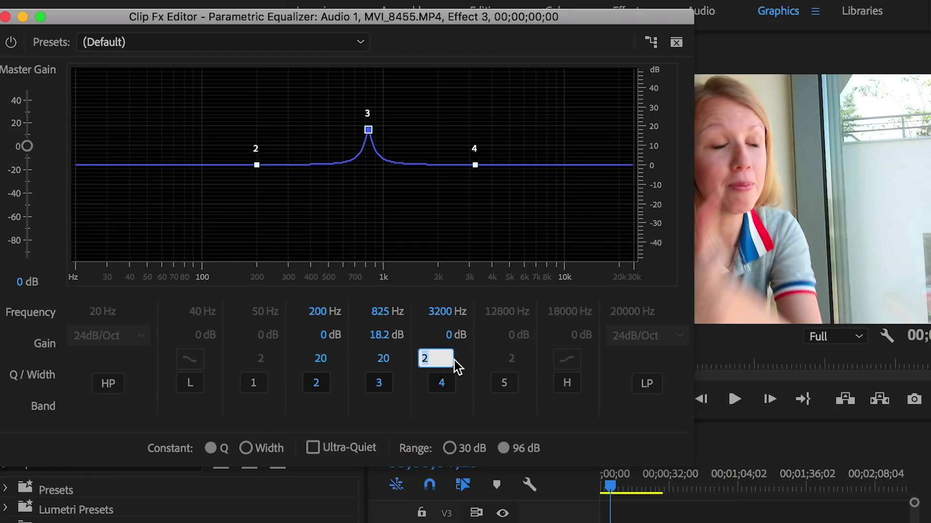
text(20)
key(Return)
- Make band 3 a -14.7 dB notch at 856 Hz and return the playhead to the start
drag(256, 166, 260, 148)
drag(475, 165, 477, 150)
key(super+z)
key(super+z)
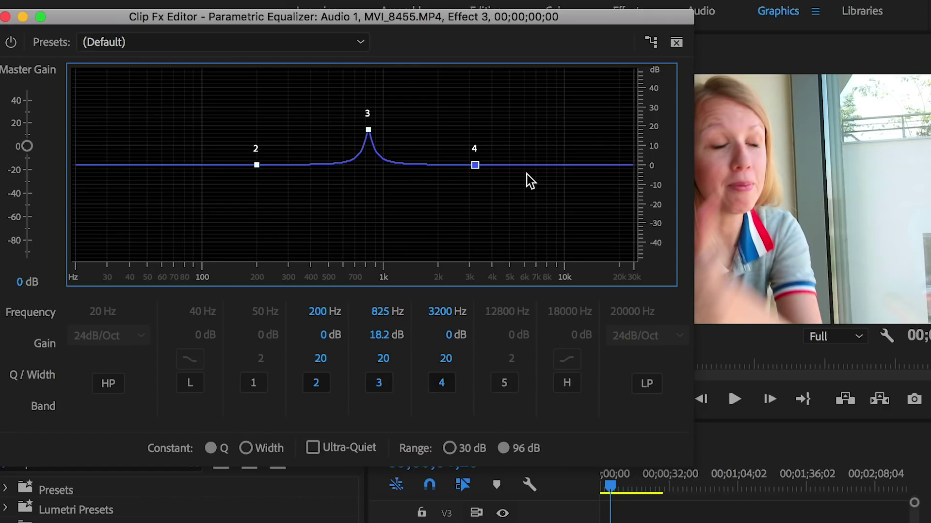
mouse_move(360, 130)
mouse_down()
mouse_move(349, 125)
mouse_move(359, 97)
mouse_move(381, 89)
mouse_move(393, 97)
mouse_move(369, 104)
mouse_move(373, 132)
mouse_move(370, 121)
mouse_up()
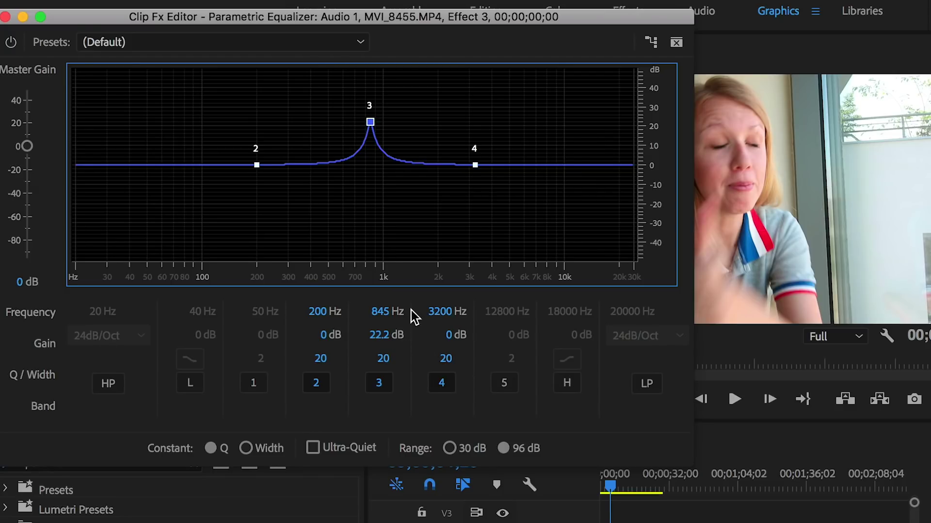
drag(374, 133, 372, 203)
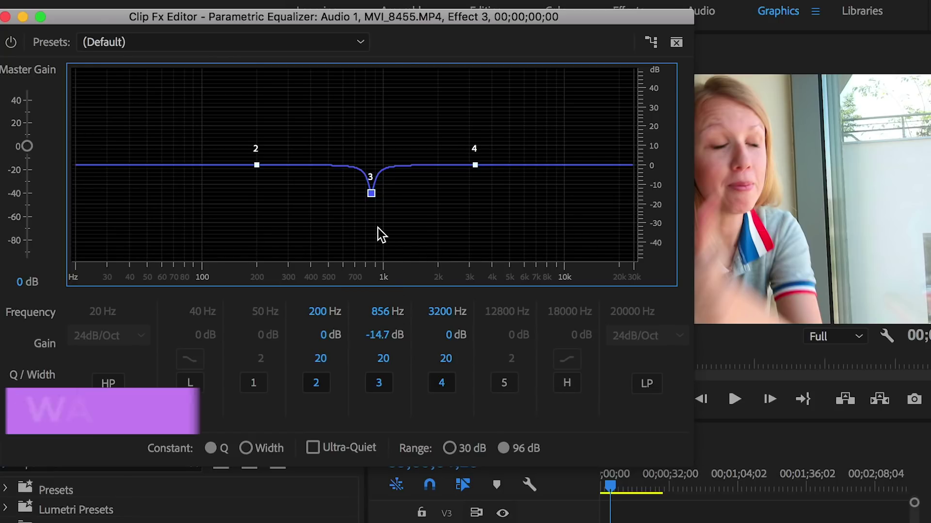
click(597, 483)
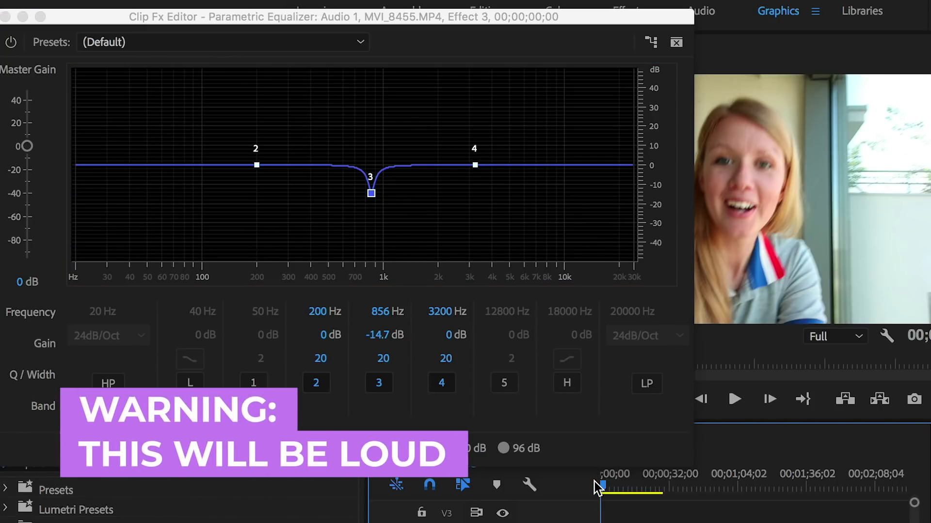
- Play the clip while sweeping band 3 upward to locate the echo frequency
key(space)
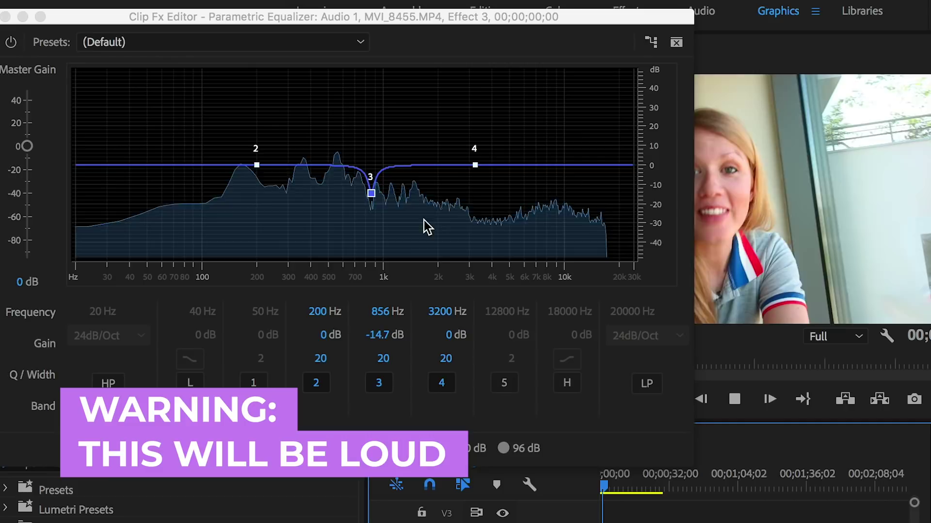
drag(371, 195, 380, 82)
key(space)
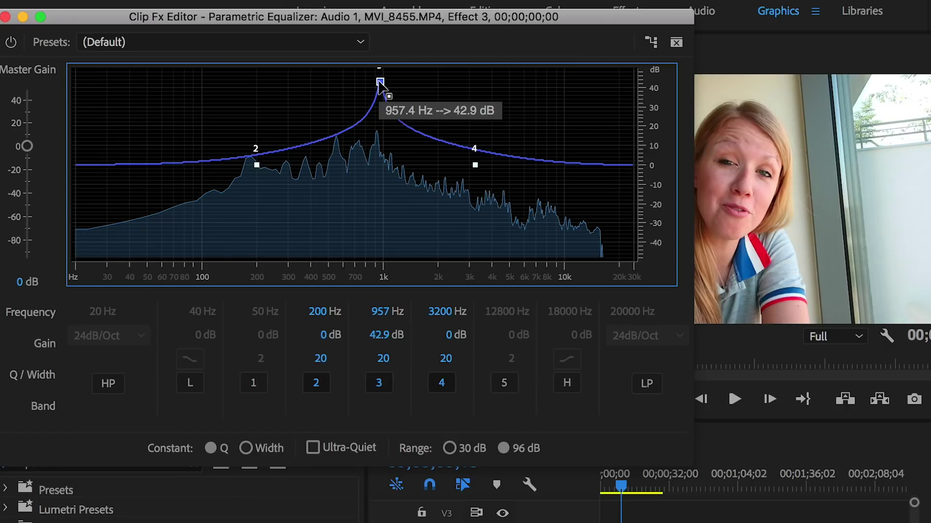
- Set band 3 to a -20 dB cut at 957 Hz and play the clip again
click(375, 336)
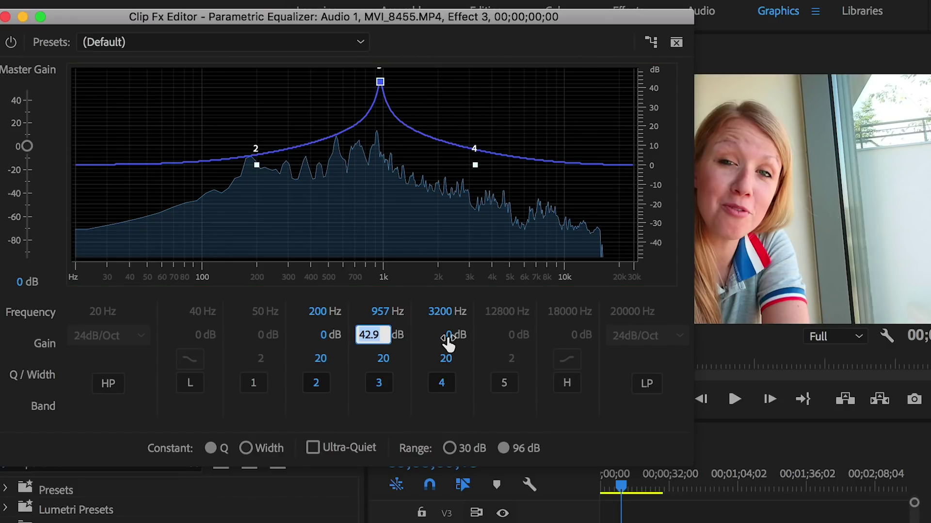
text(-20)
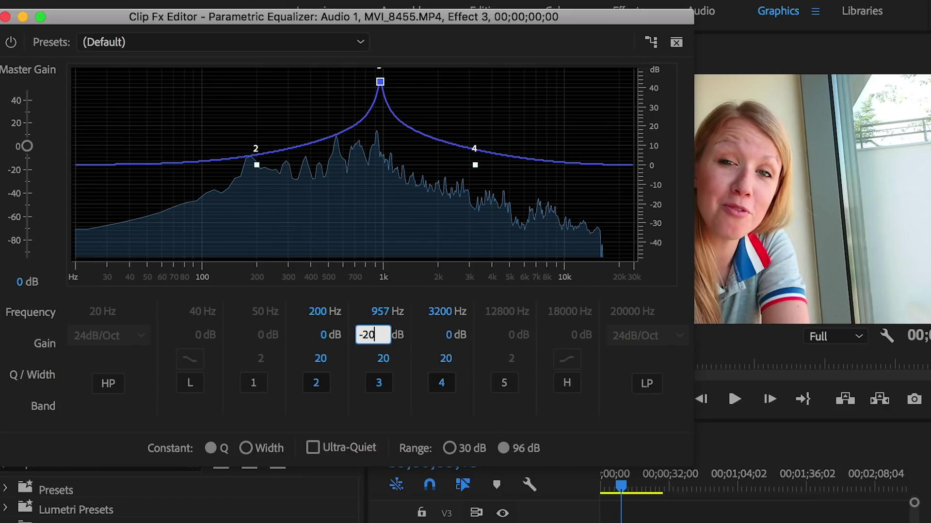
key(Return)
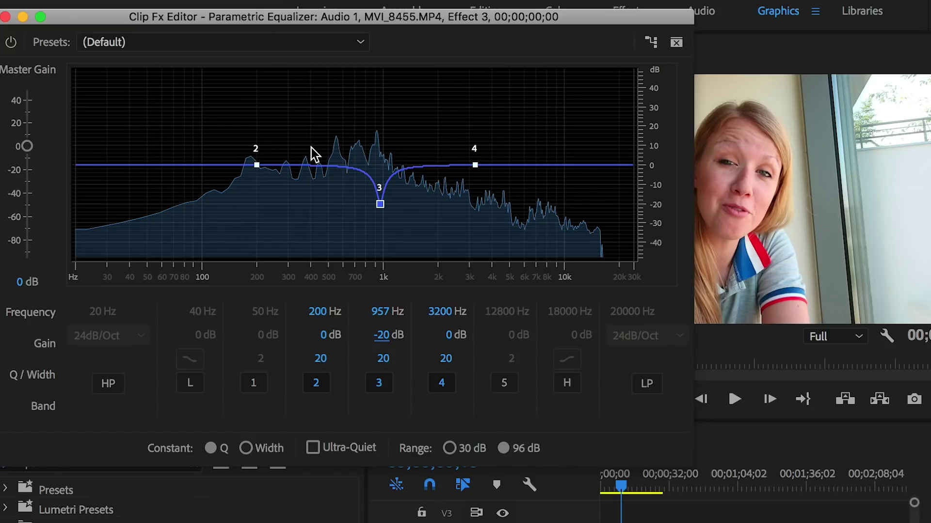
click(613, 486)
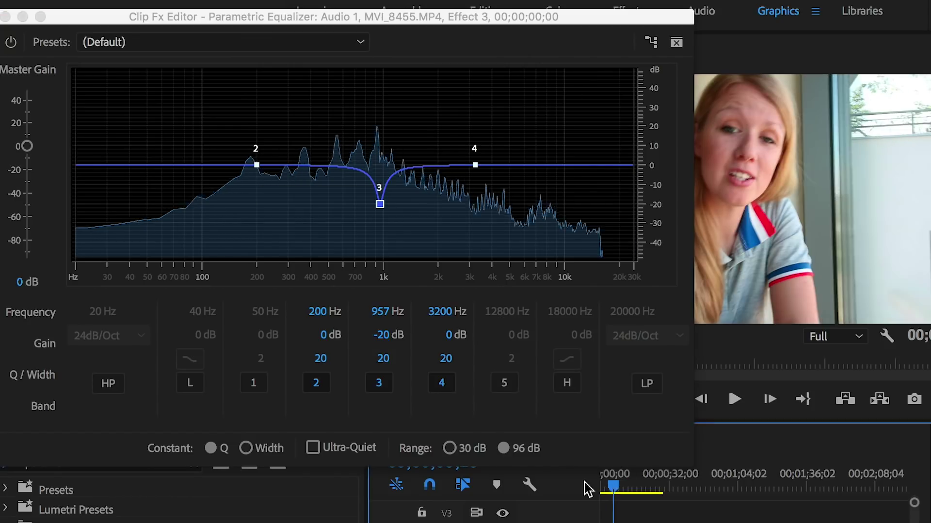
key(space)
- Sweep band 2 to find another ringing frequency and set it to -20 dB at 345 Hz
drag(250, 161, 300, 77)
key(space)
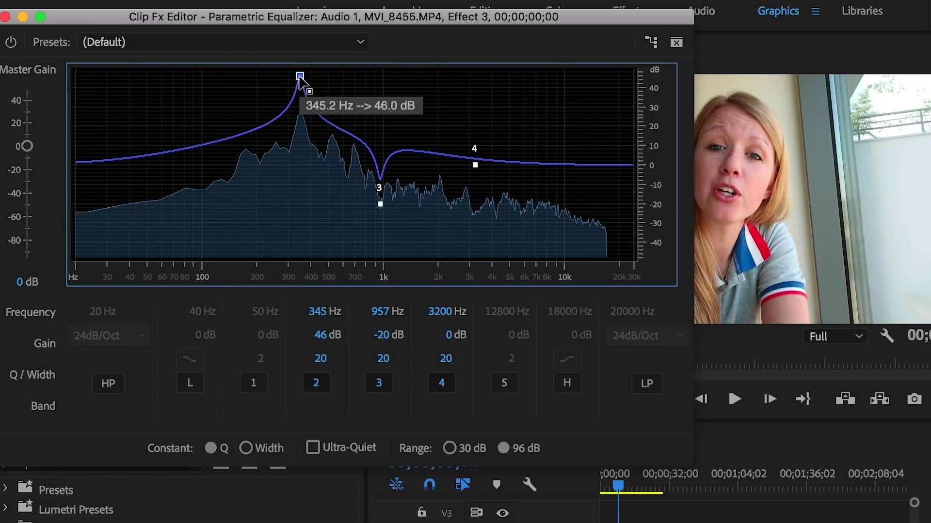
click(322, 336)
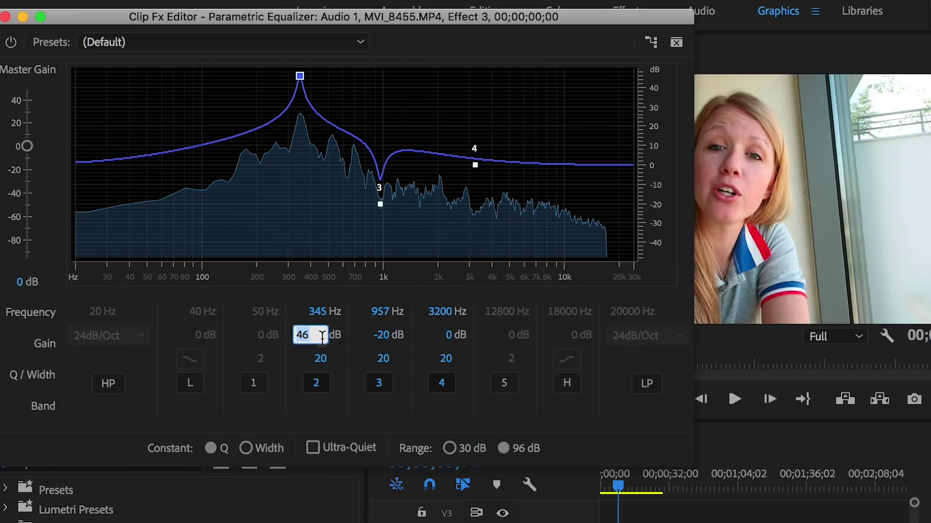
text(-20)
key(Return)
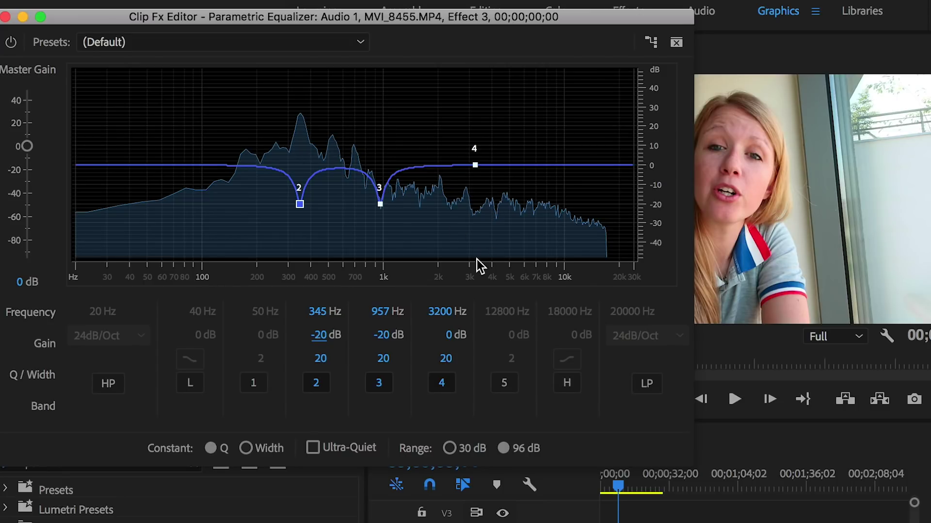
- Play the clip from the start and select band 4's point on the curve
drag(618, 489, 574, 482)
key(space)
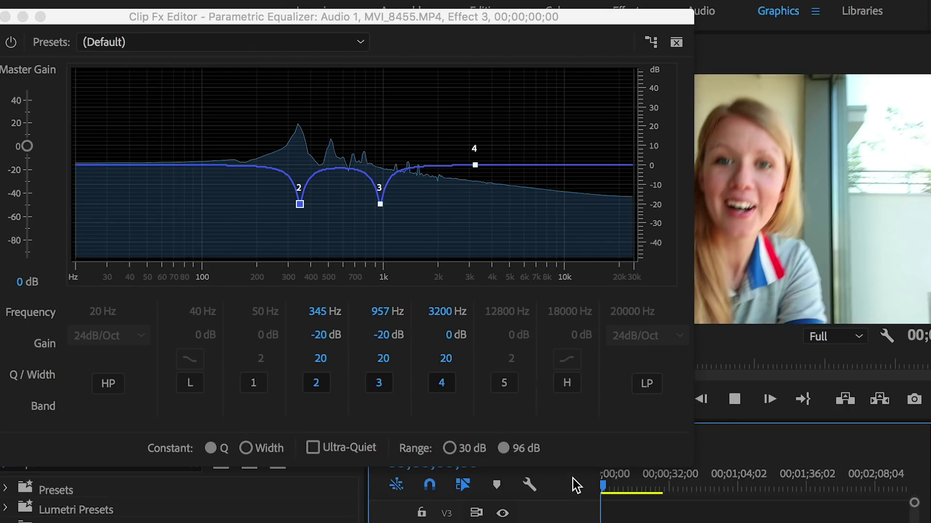
click(475, 165)
- Sweep band 4 to find the ringing and set it to a -20 dB cut at 1697 Hz
drag(475, 165, 426, 76)
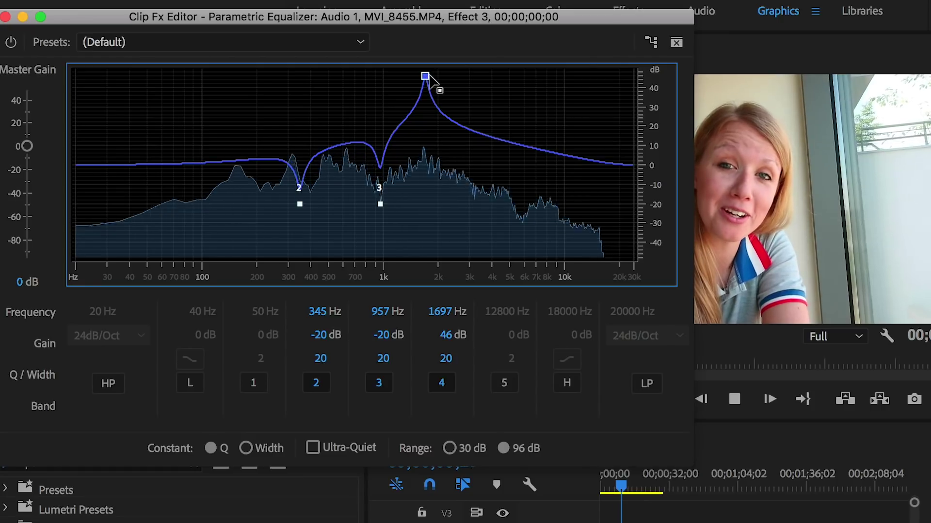
key(space)
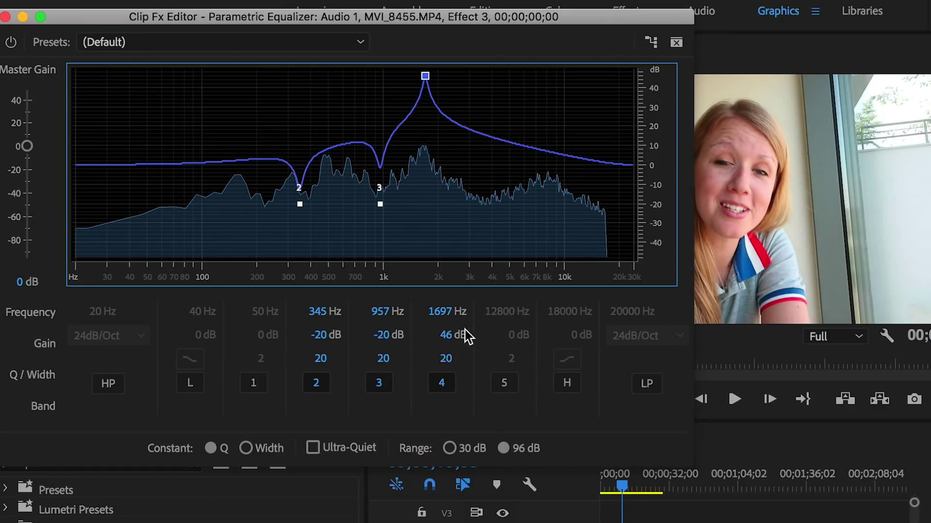
click(444, 335)
text(-)
key(Return)
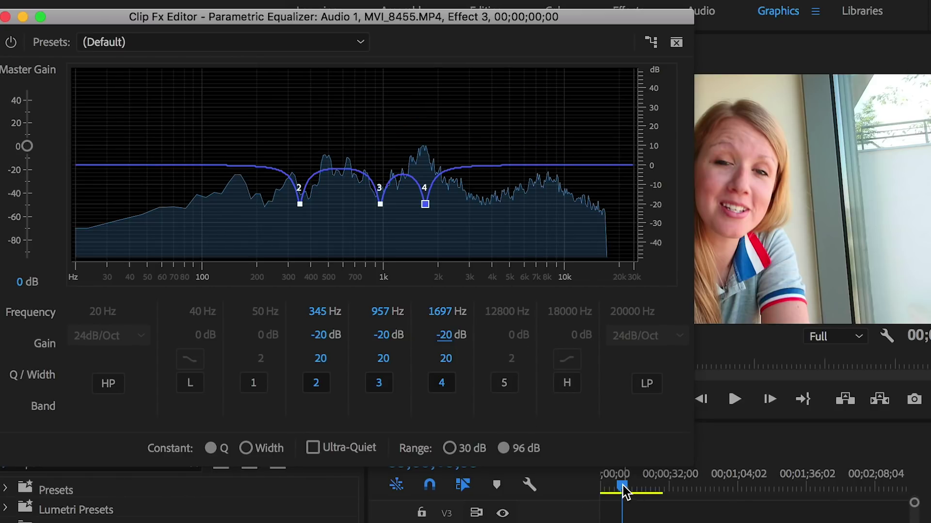
- Play the clip with all three notches, toggling the equalizer bypass to compare with the original
drag(623, 486, 552, 483)
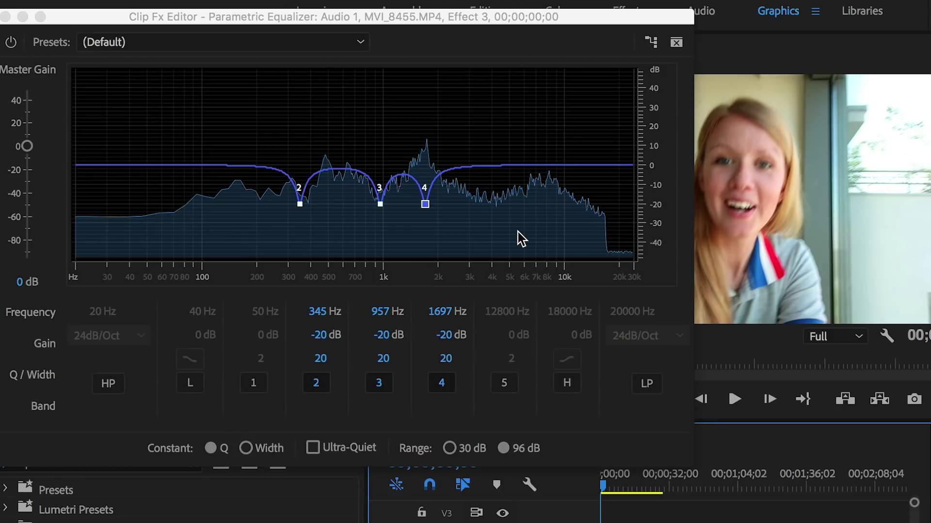
key(space)
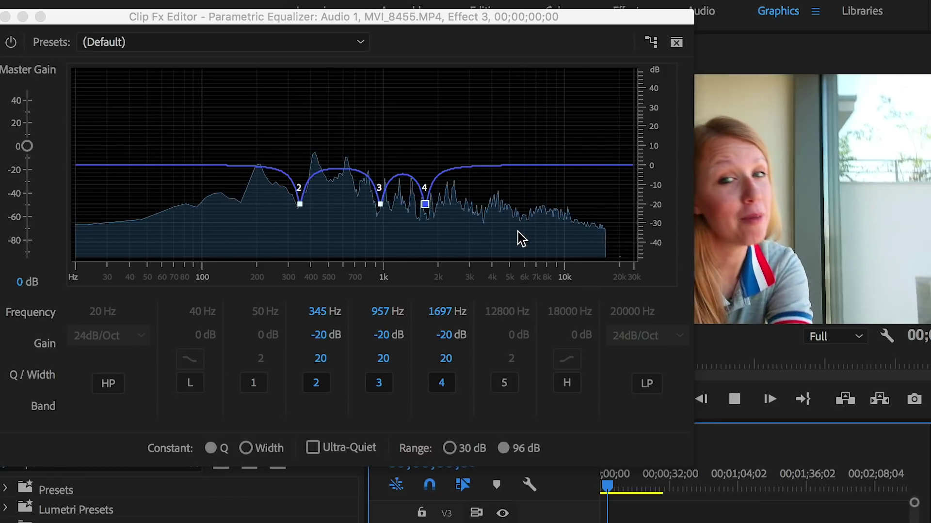
key(space)
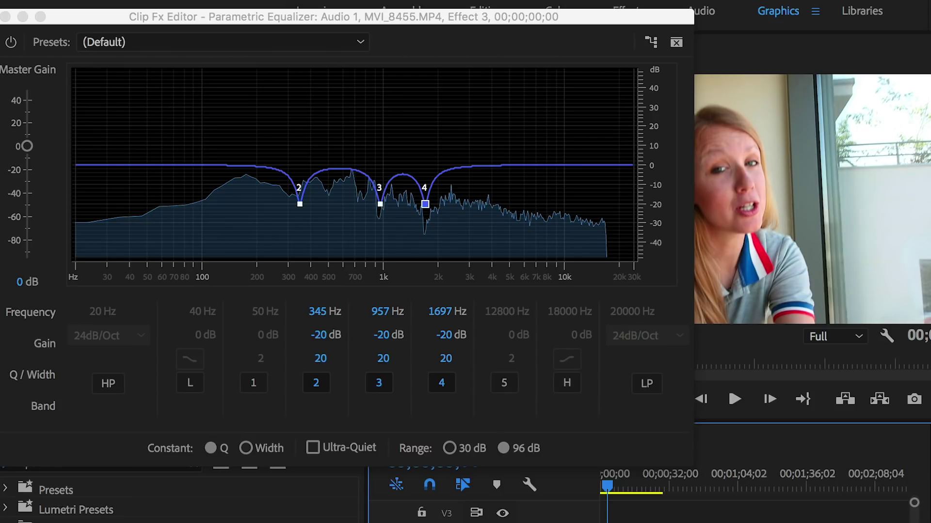
click(12, 46)
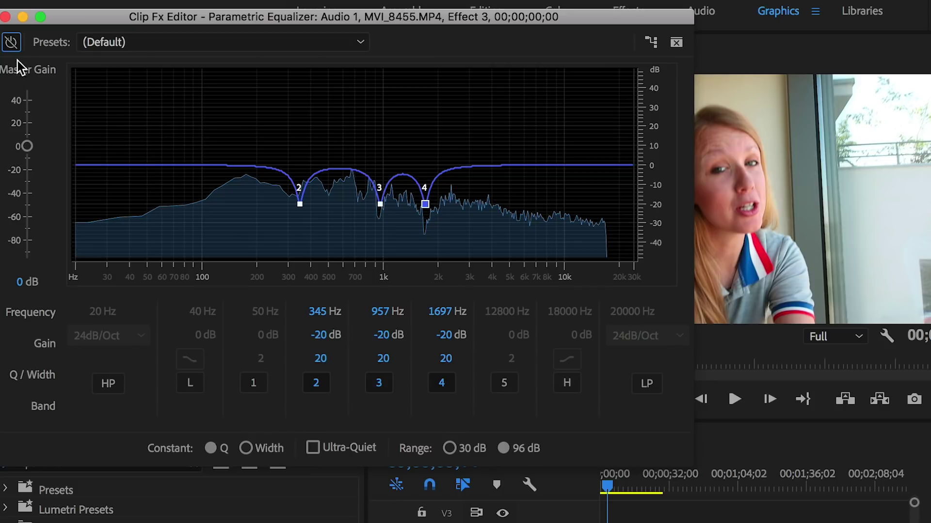
click(13, 44)
click(589, 486)
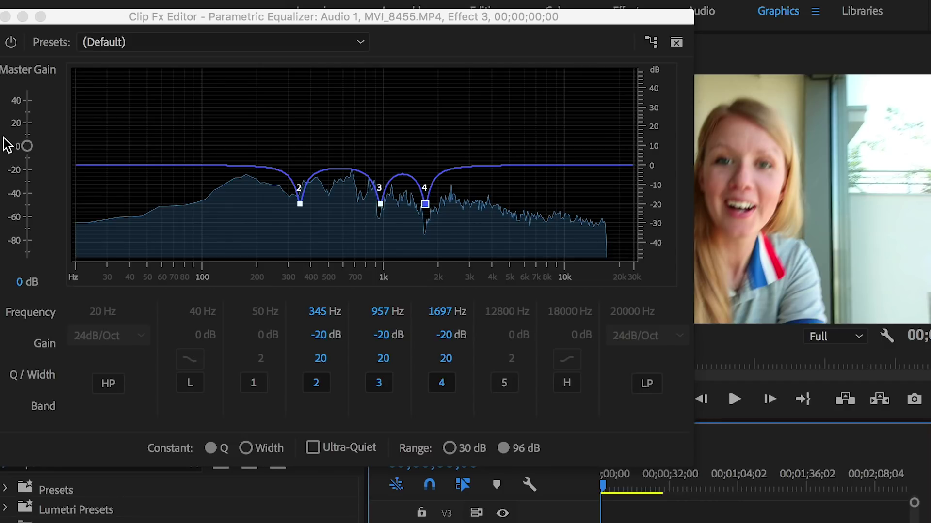
key(space)
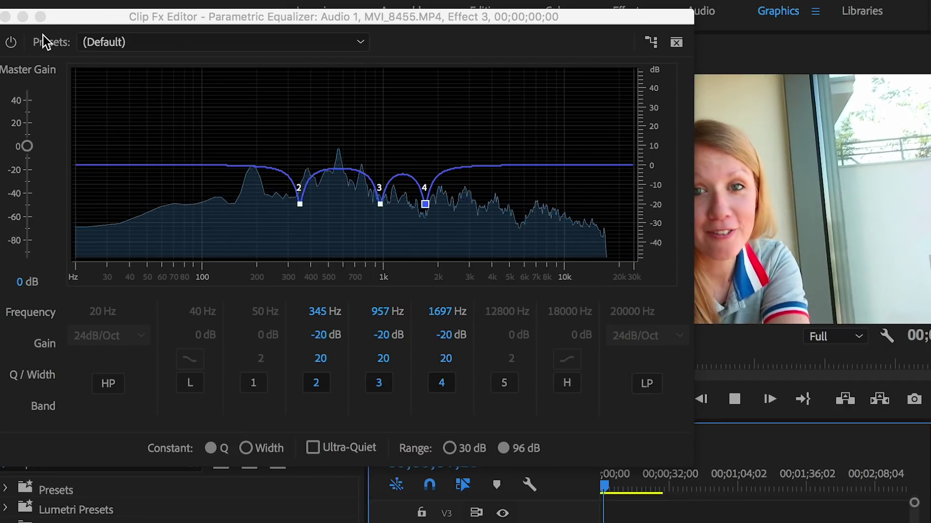
click(11, 43)
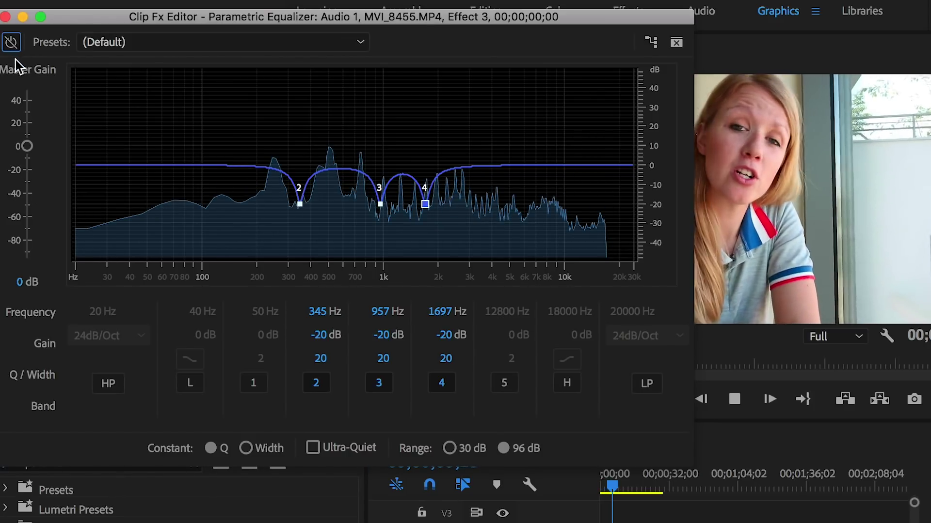
click(12, 44)
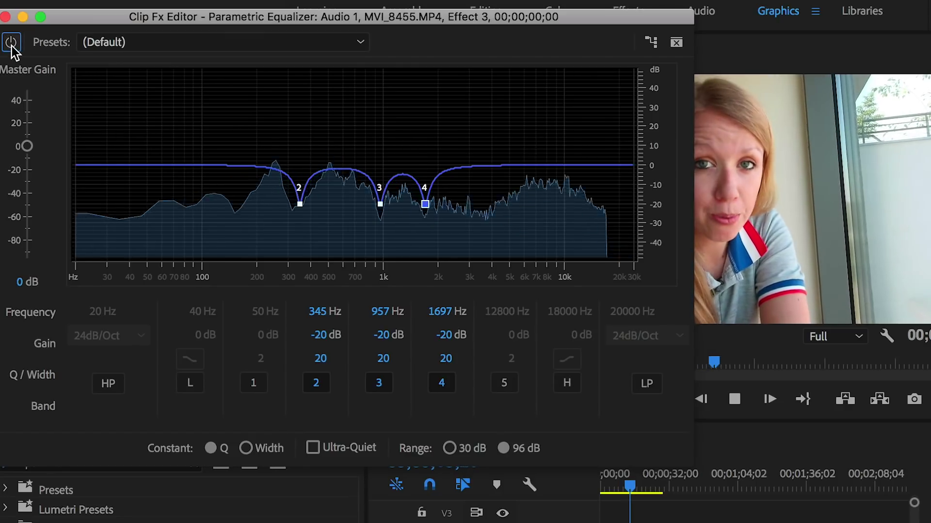
key(space)
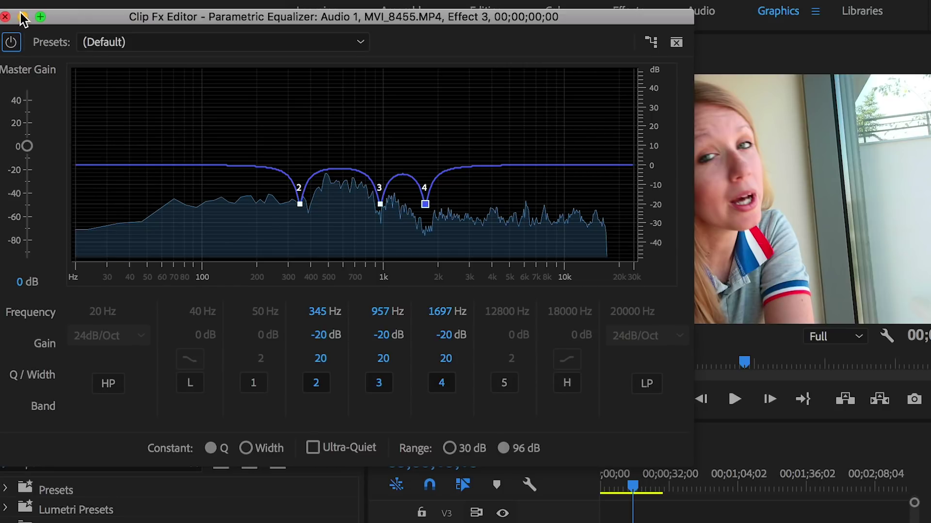
- Close the EQ editor, disable Parametric Equalizer, and apply AUParametricEQ to the A1 audio clip
click(6, 16)
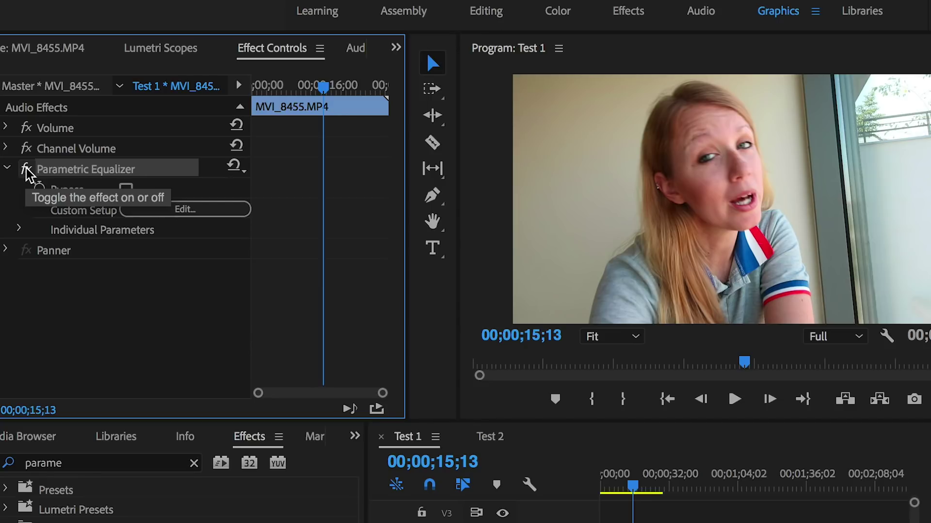
click(27, 169)
click(601, 485)
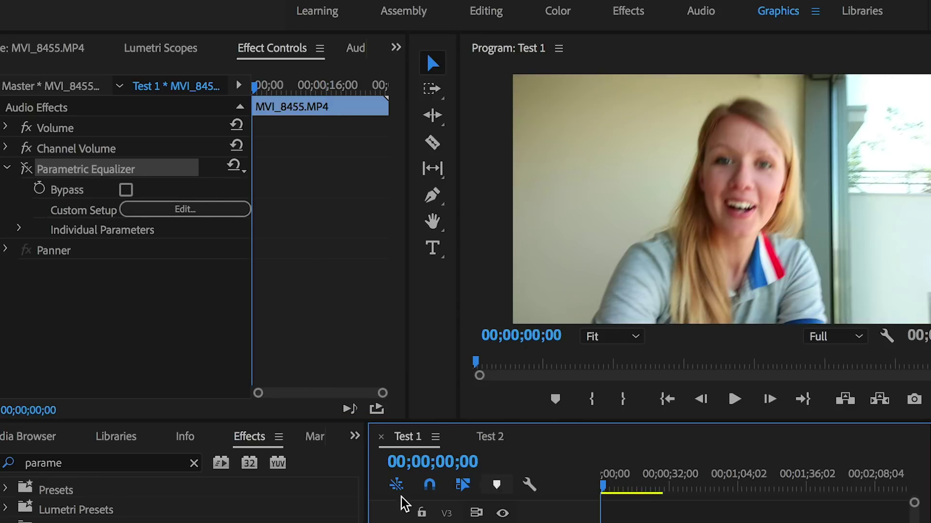
click(46, 422)
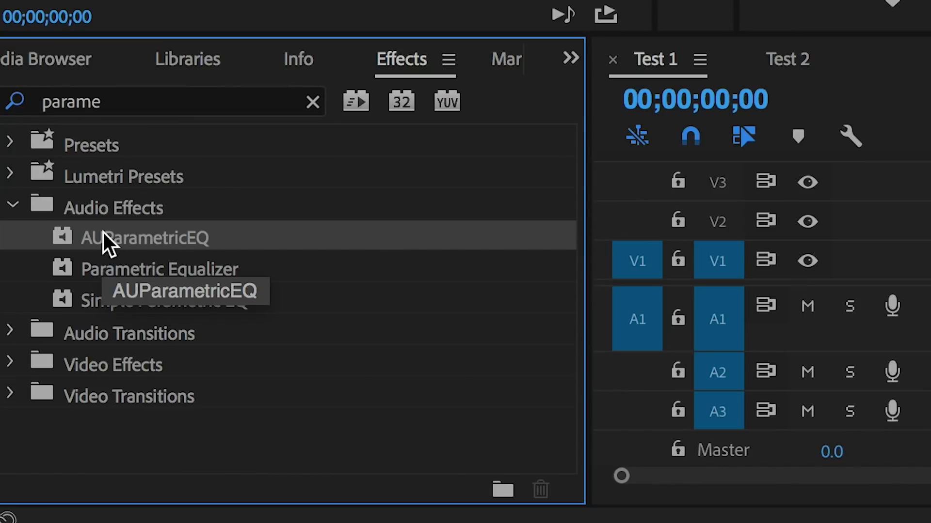
drag(107, 242, 493, 460)
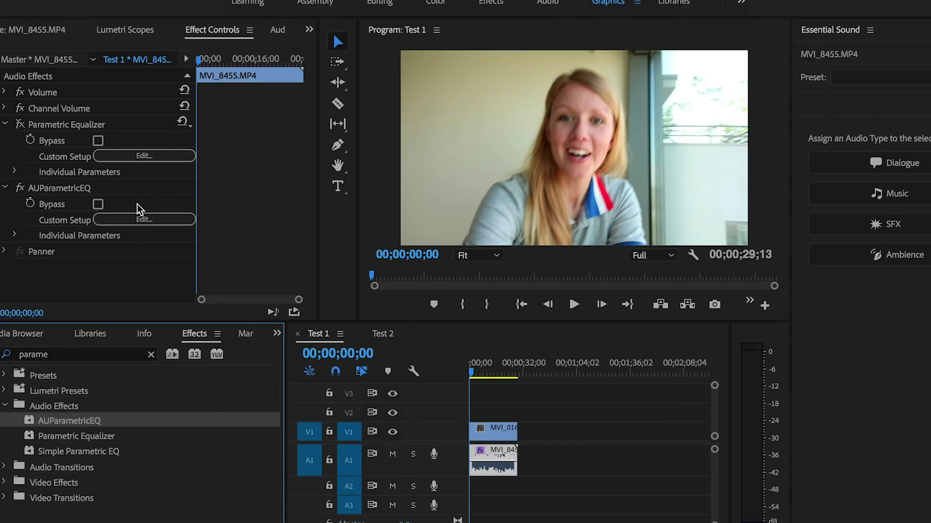
click(66, 191)
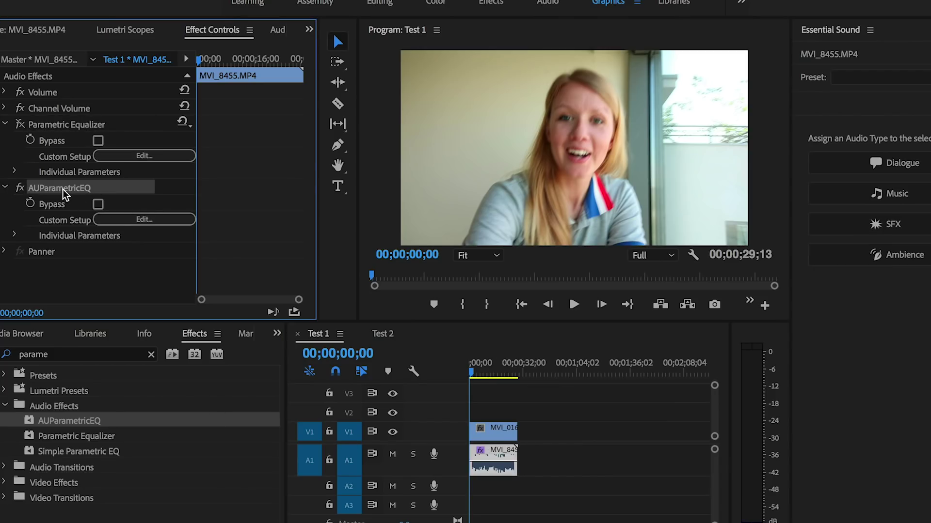
- Open the AUParametricEQ editor and shape a trial cut of about -9 dB near 2 kHz
click(125, 220)
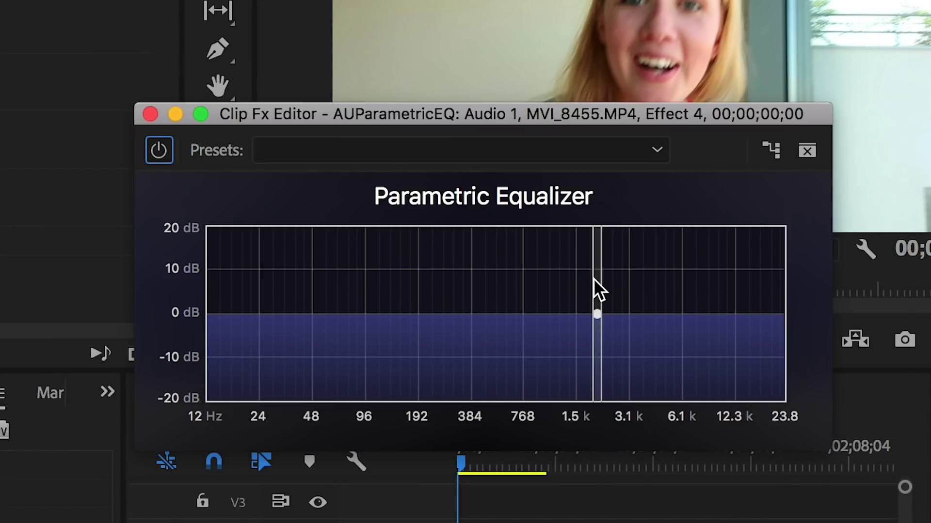
drag(597, 289, 526, 267)
drag(598, 315, 599, 364)
drag(629, 303, 639, 304)
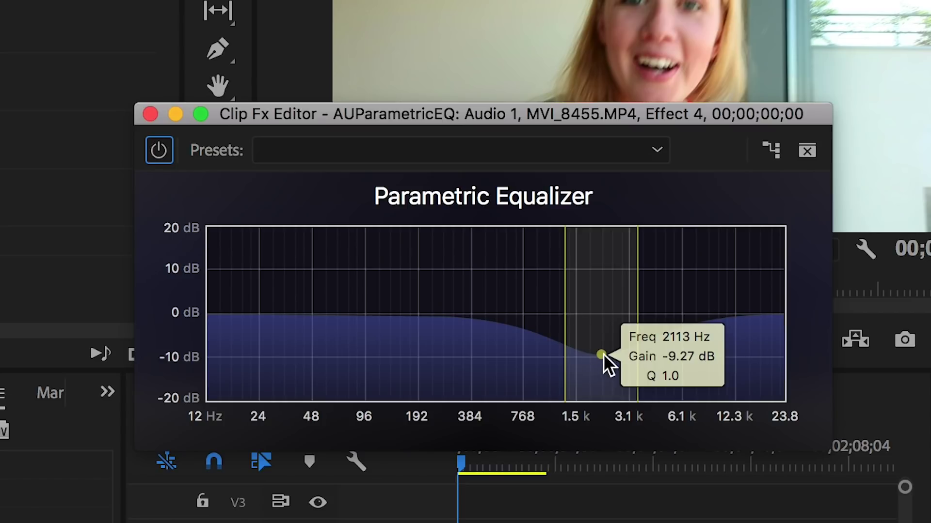
drag(565, 291, 584, 284)
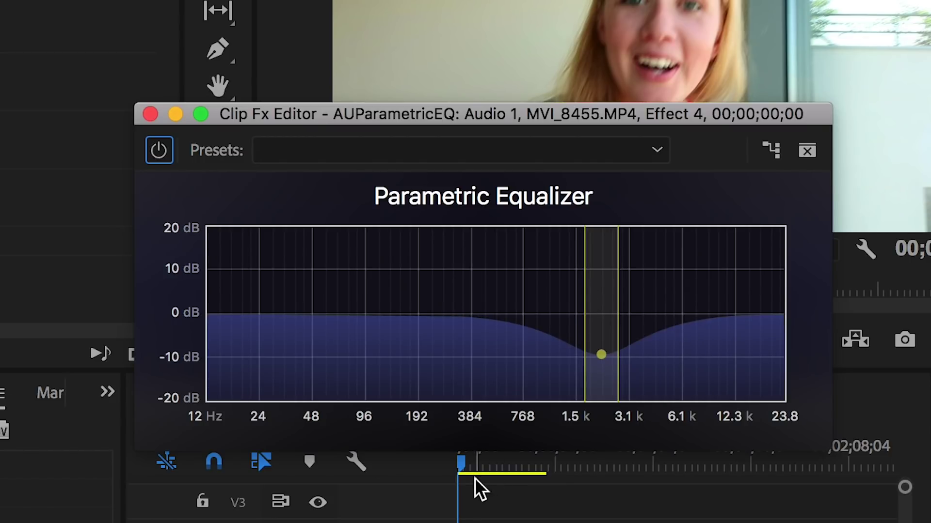
- Sweep a boost around 331–382 Hz, save, then set a -15.67 dB cut near 734 Hz
drag(603, 348, 481, 282)
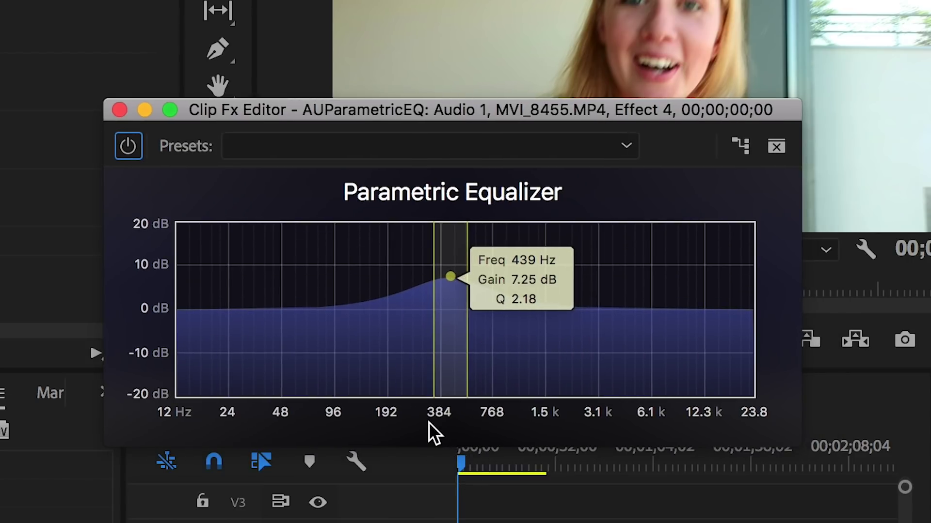
click(447, 462)
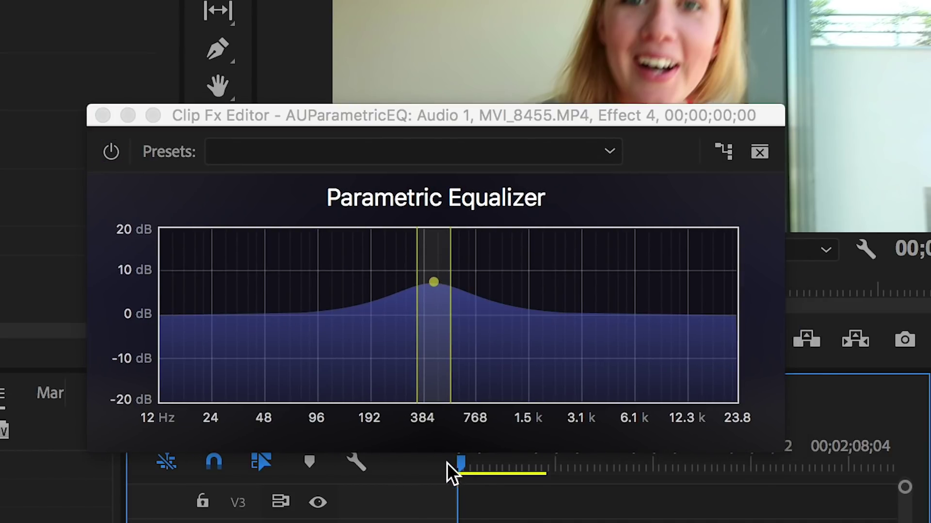
drag(433, 280, 470, 222)
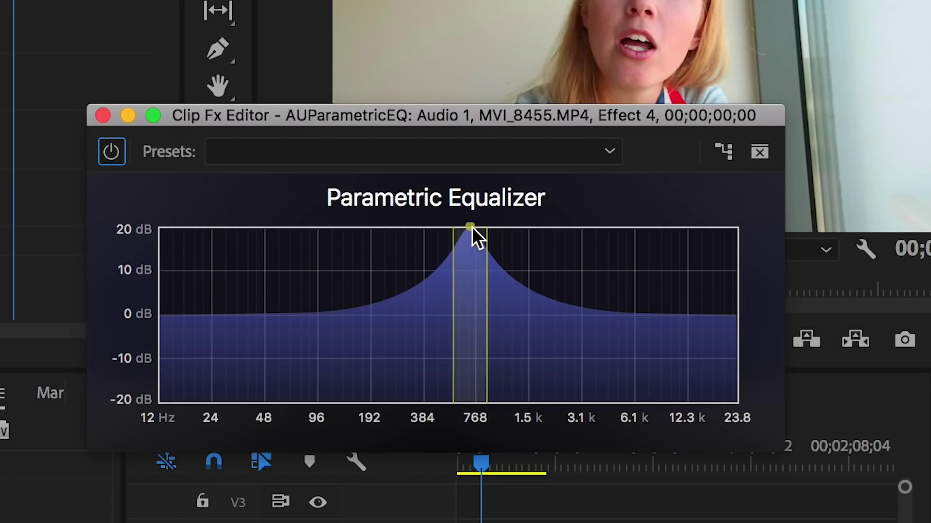
key(super+s)
mouse_move(469, 233)
drag(470, 231, 472, 384)
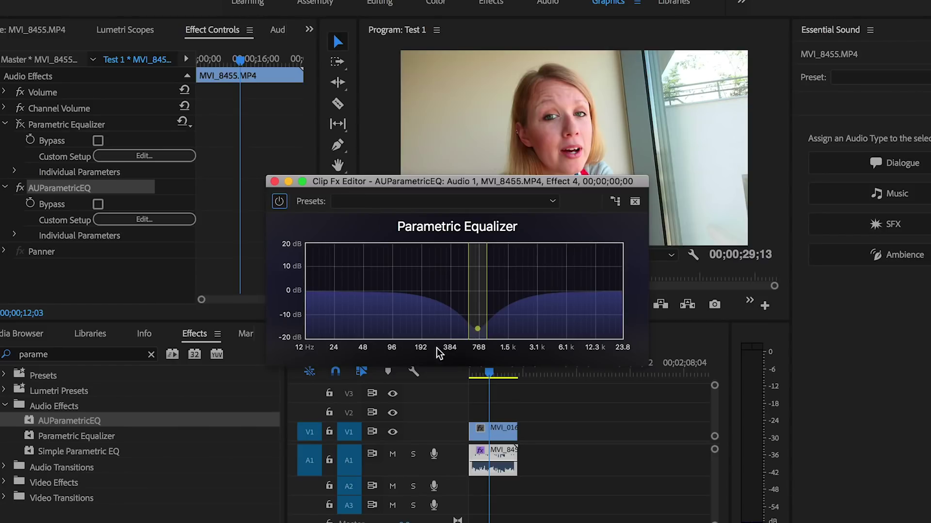
- Play Test 1 from the start, bypassing and re-enabling AUParametricEQ twice, leaving it on
click(472, 374)
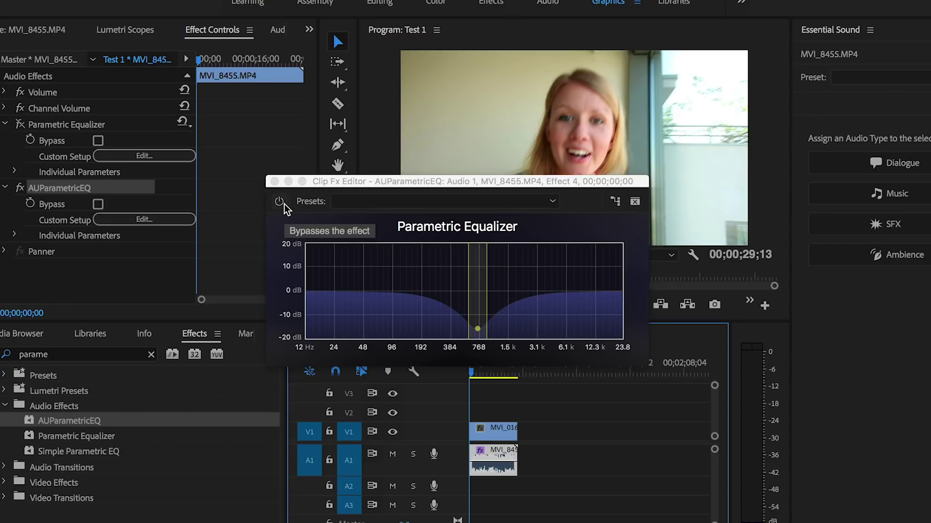
key(space)
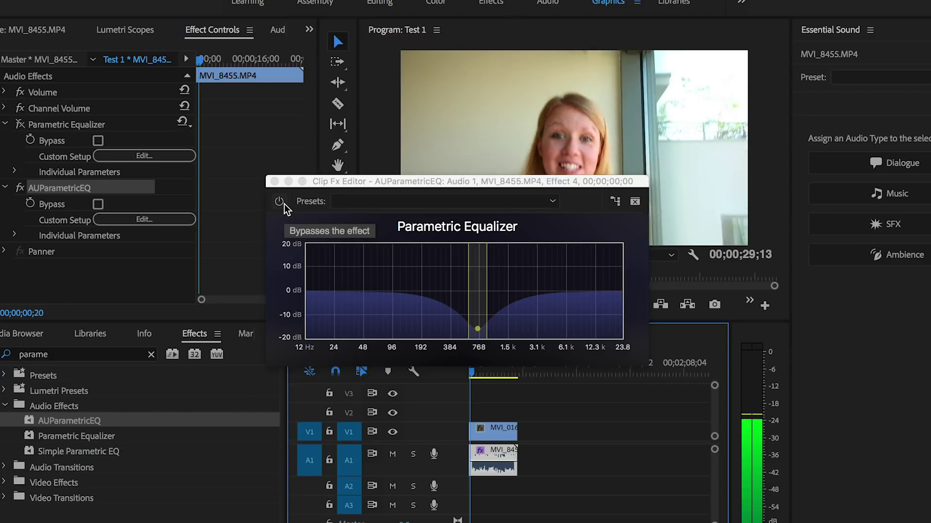
click(279, 204)
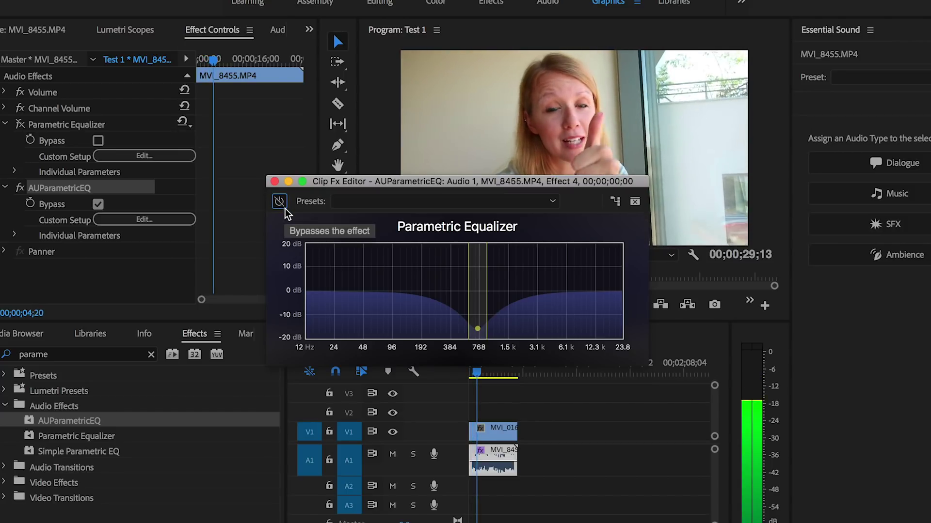
click(279, 204)
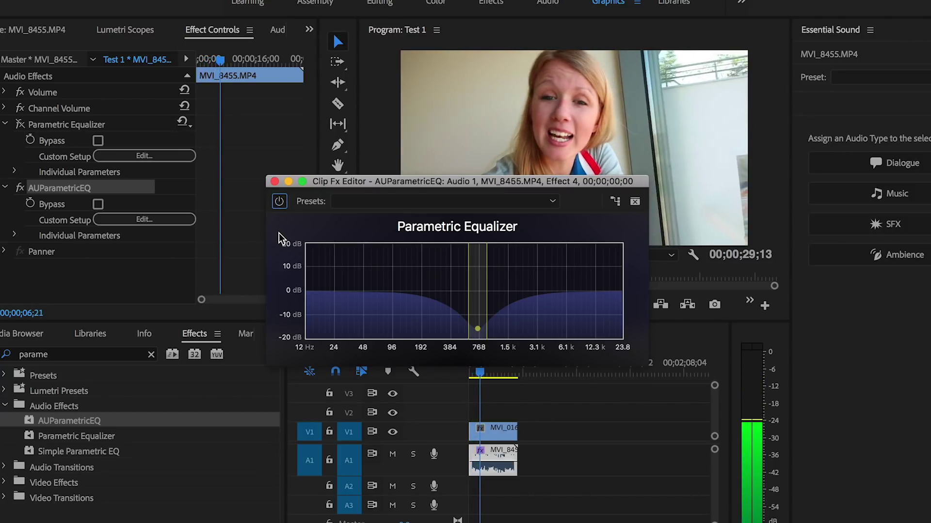
click(280, 203)
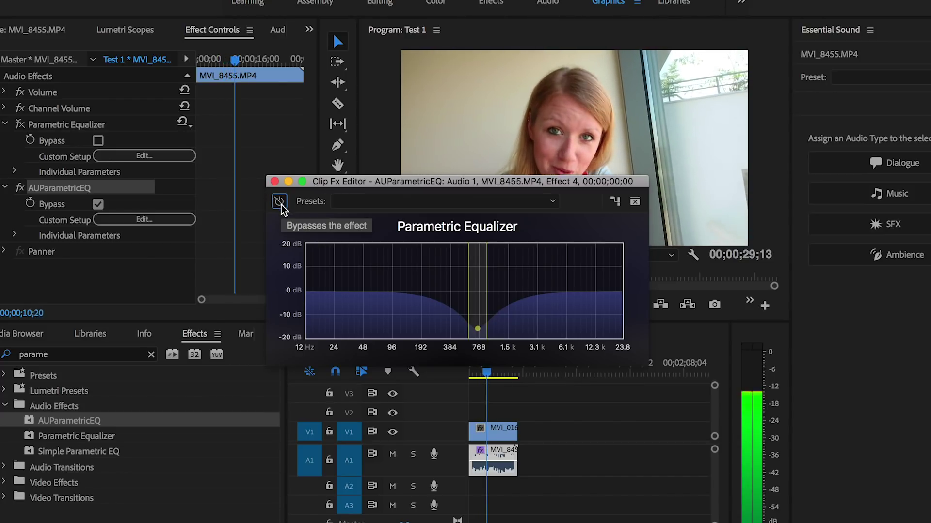
click(279, 203)
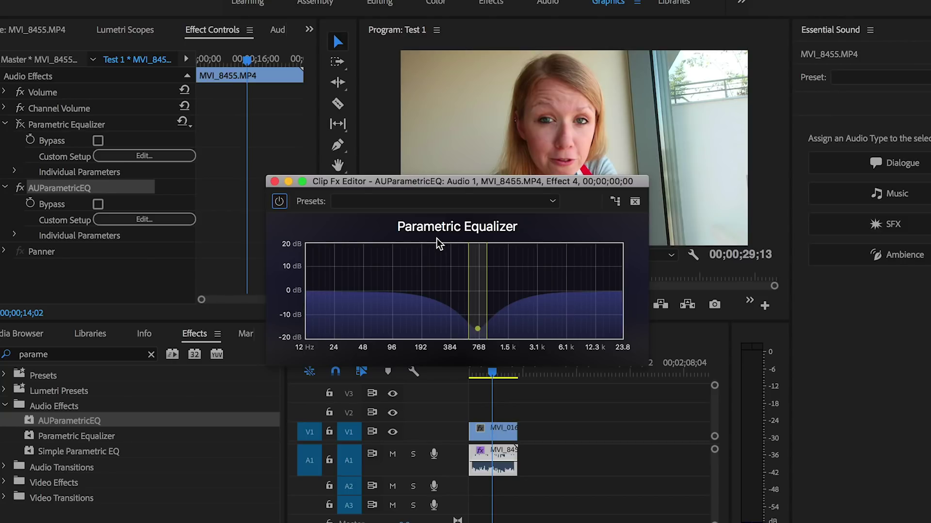
- Close the EQ editor and select the CrumplePop EchoRemover AU effect for Test 2
click(274, 182)
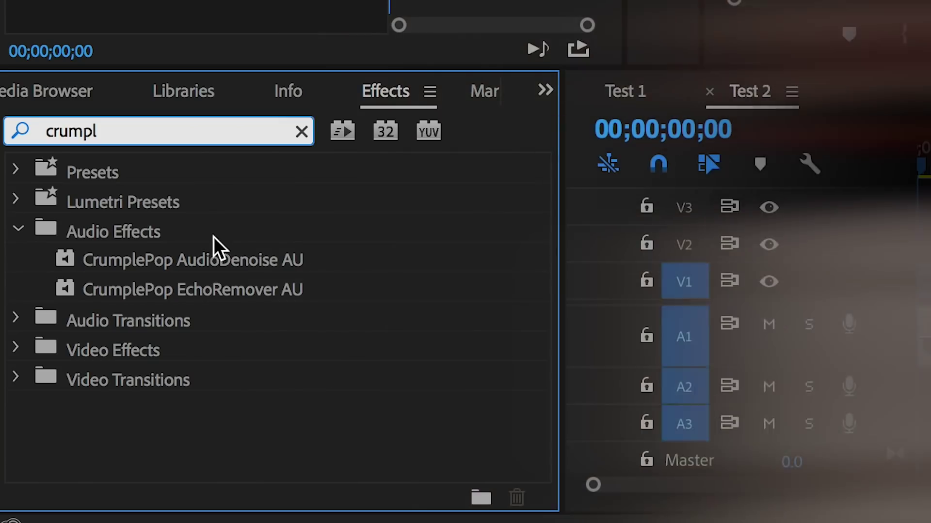
click(204, 290)
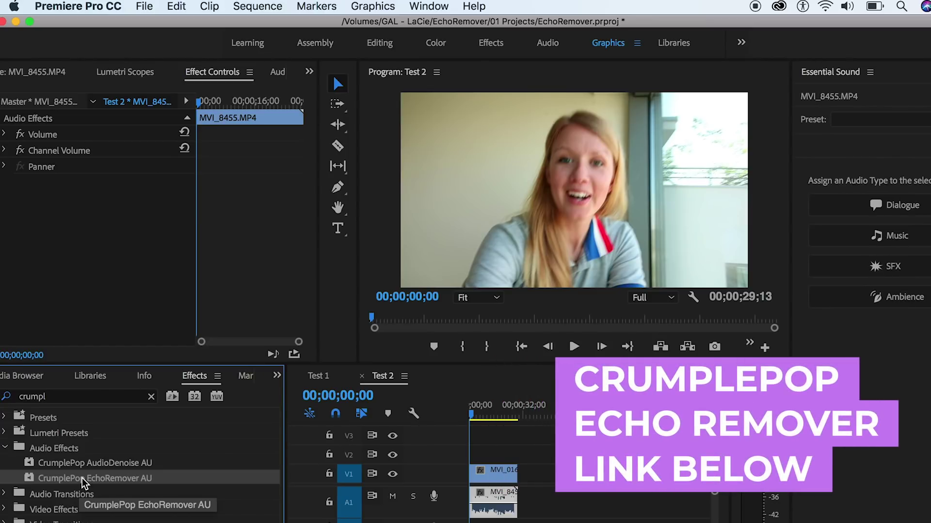
- Rescan the installed audio plug-ins from the Audio Plug-In Manager in Audio preferences
click(79, 6)
mouse_move(89, 49)
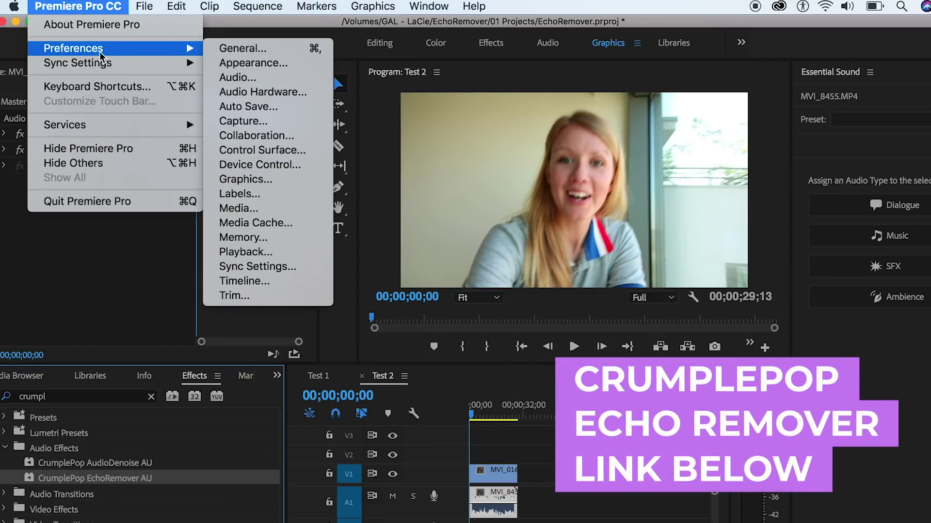
click(234, 77)
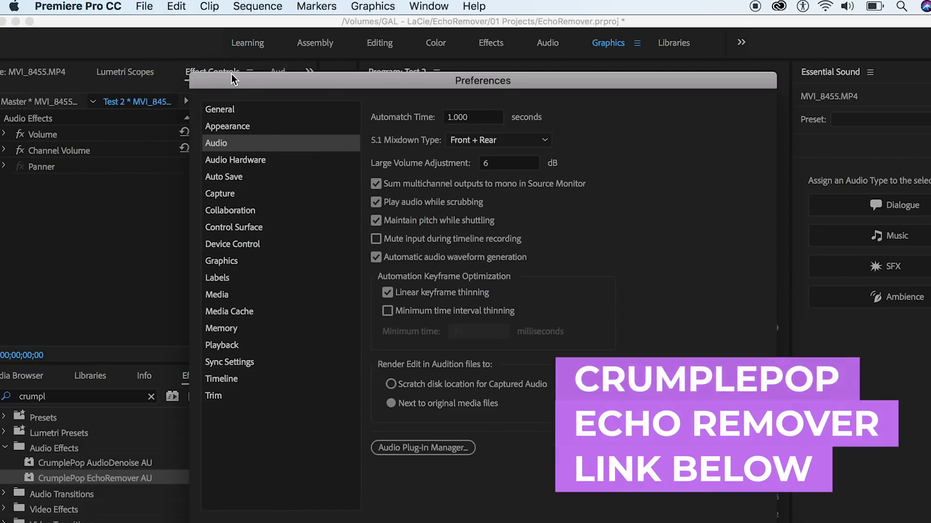
click(407, 449)
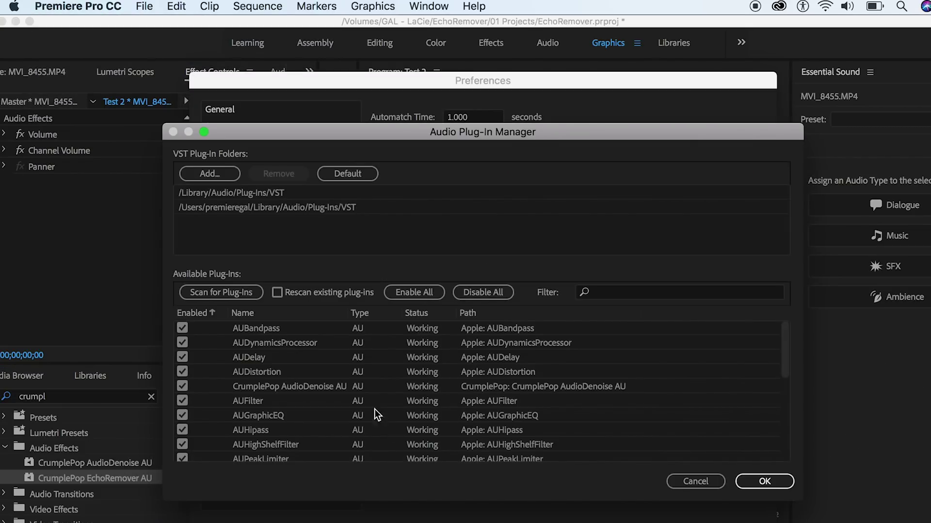
click(218, 294)
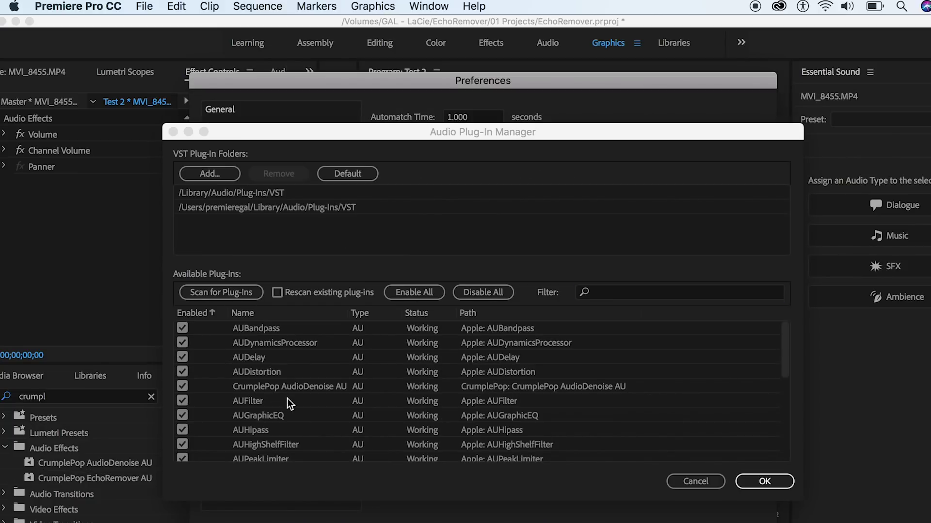
click(301, 387)
- Filter the plug-in list by 'ec', confirm CrumplePop EchoRemover AU is enabled, and close preferences
click(629, 293)
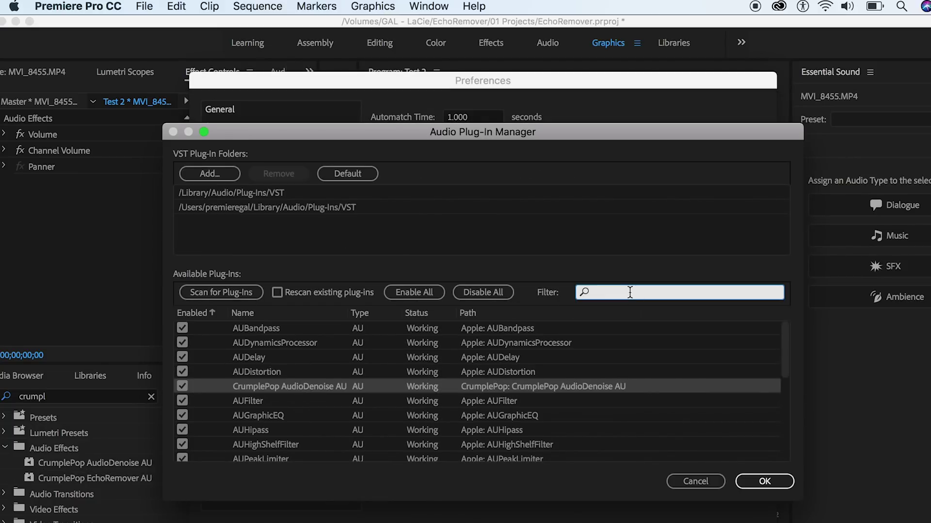
text(ecg)
key(BackSpace)
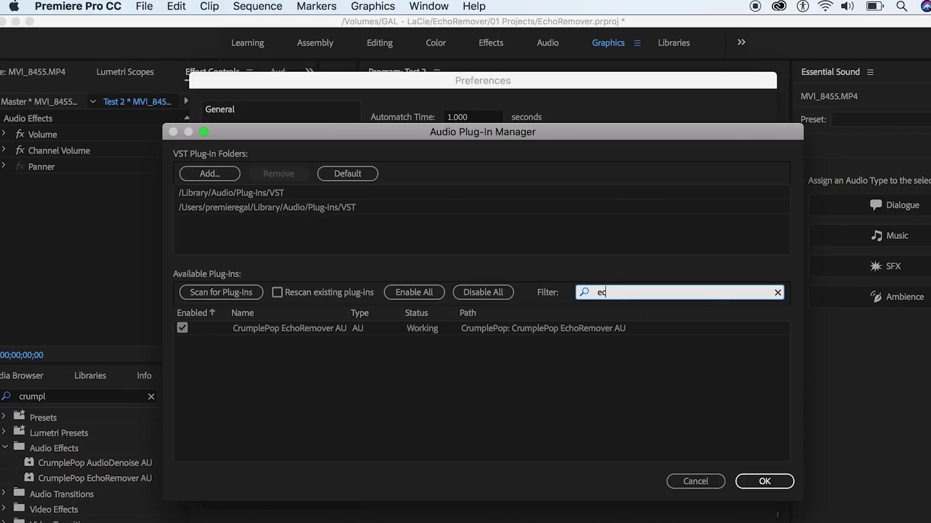
click(301, 330)
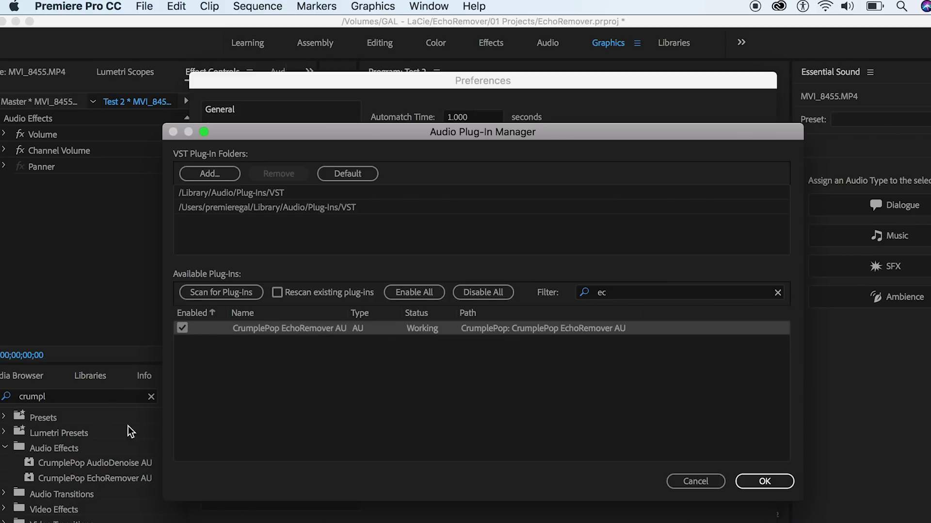
click(691, 481)
click(717, 518)
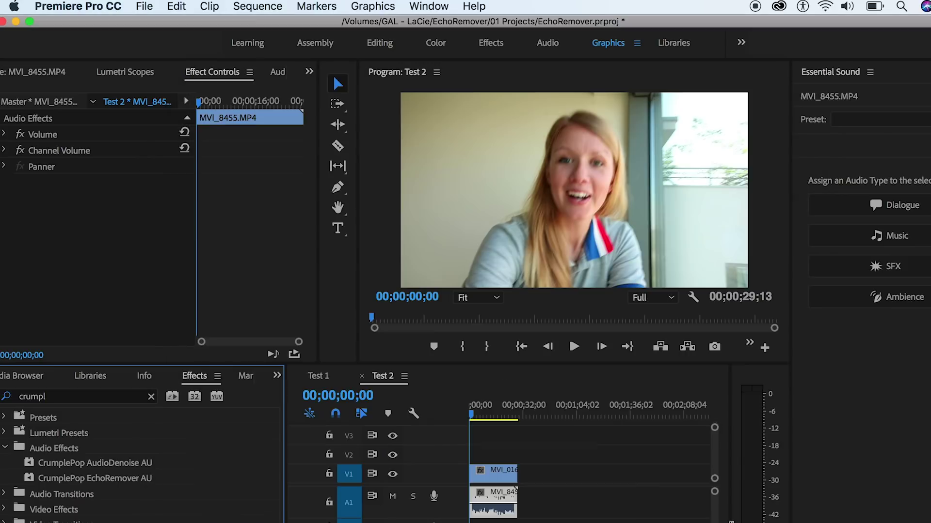
- Apply CrumplePop EchoRemover AU to the Test 2 A1 audio clip and preview its opening
click(92, 480)
drag(72, 482, 492, 499)
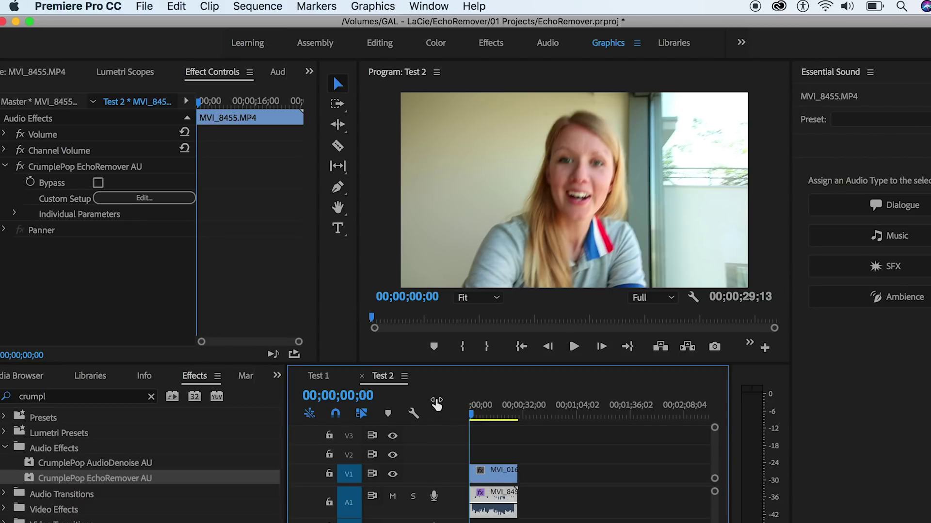
key(space)
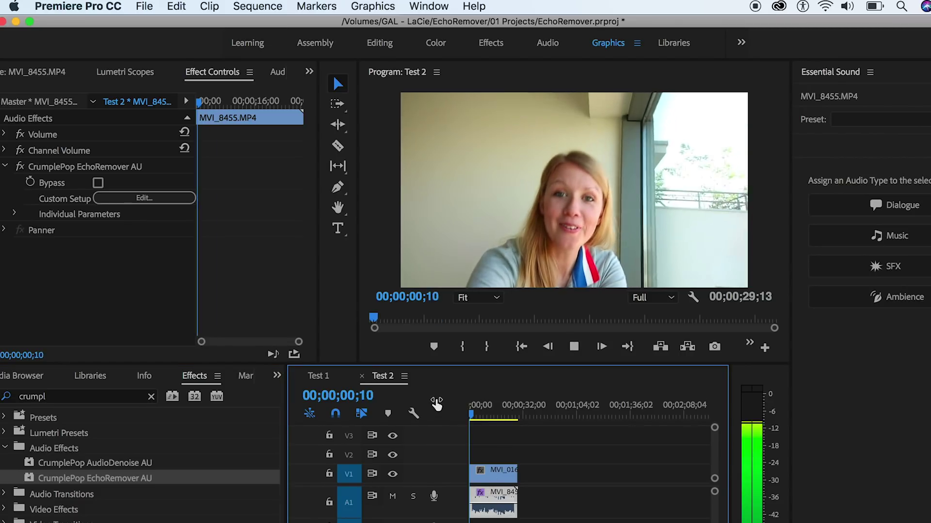
key(space)
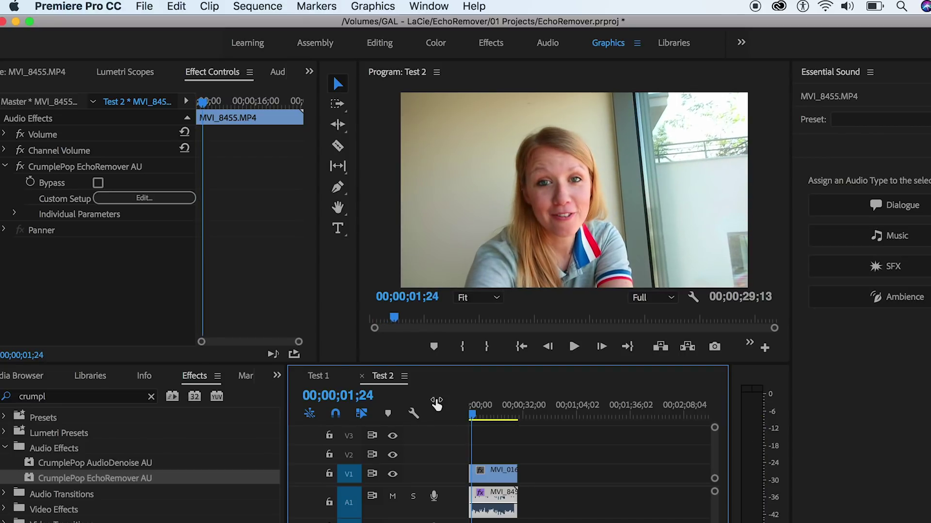
click(152, 201)
- Run Remove Echo at Strength 60, Release 400, comparing bypassed and processed playback
drag(433, 226, 145, 213)
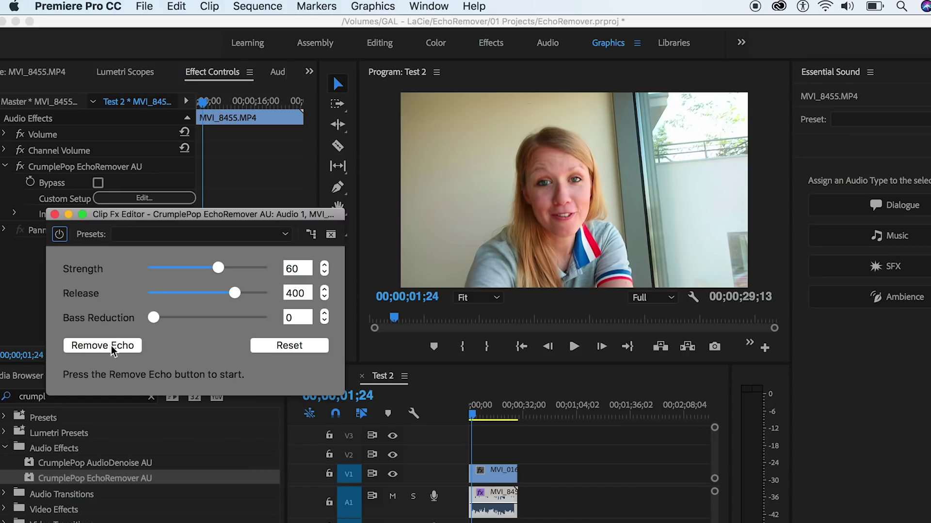
click(107, 345)
key(space)
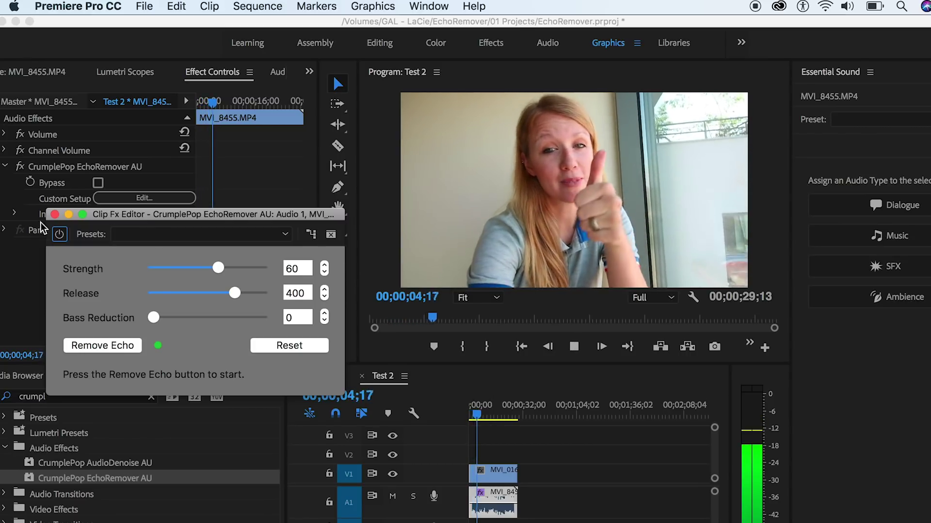
click(58, 236)
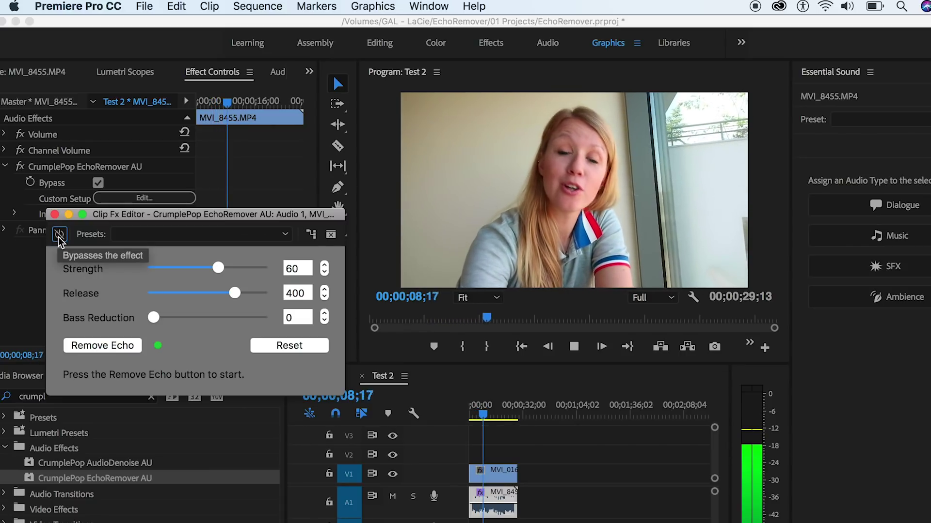
click(58, 236)
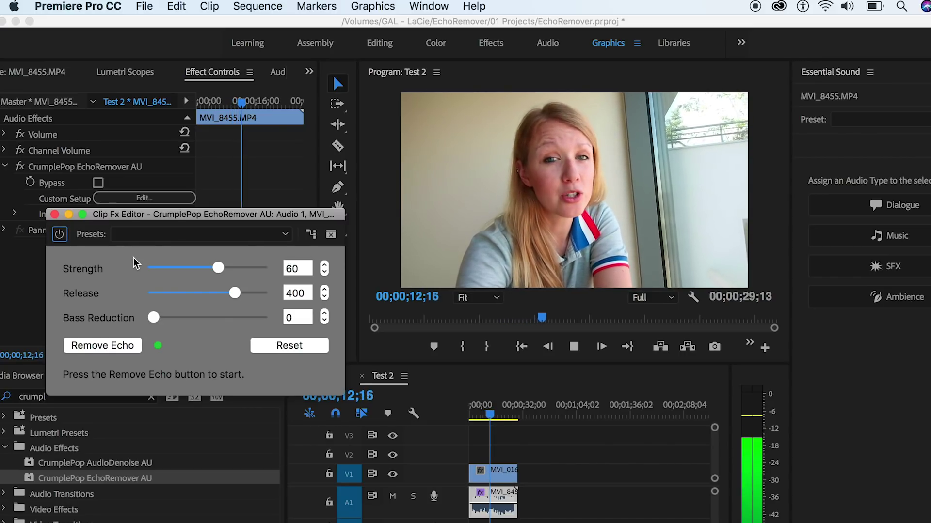
key(space)
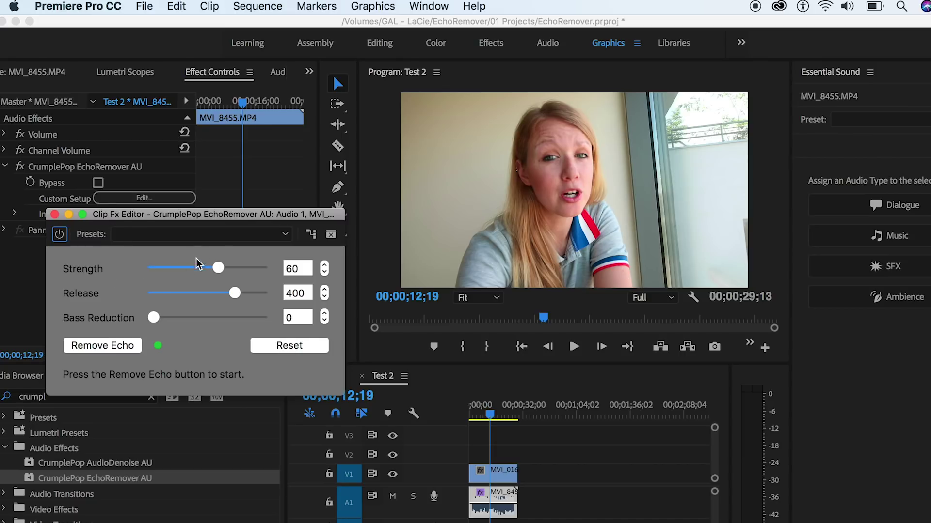
- Tune EchoRemover Strength from 100 down to about 70 and Release to about 437 during playback
drag(481, 411, 404, 399)
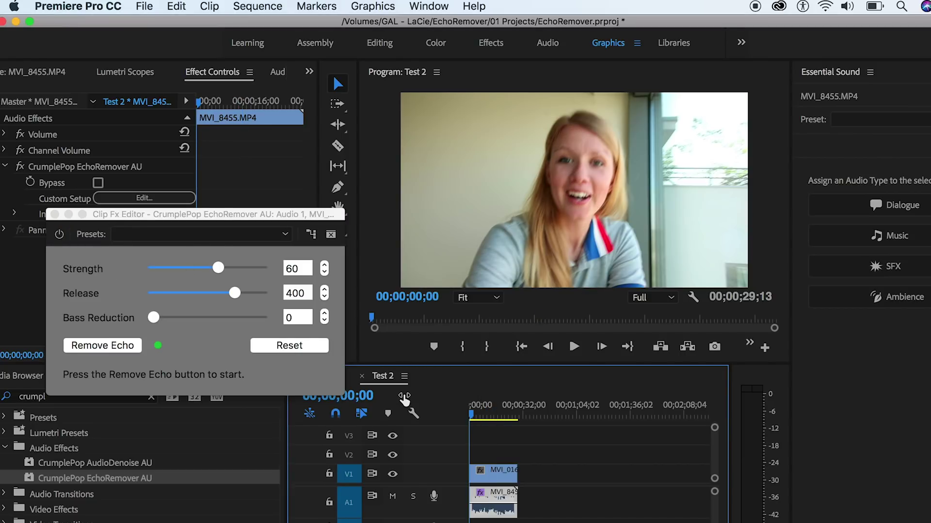
key(space)
drag(218, 268, 272, 270)
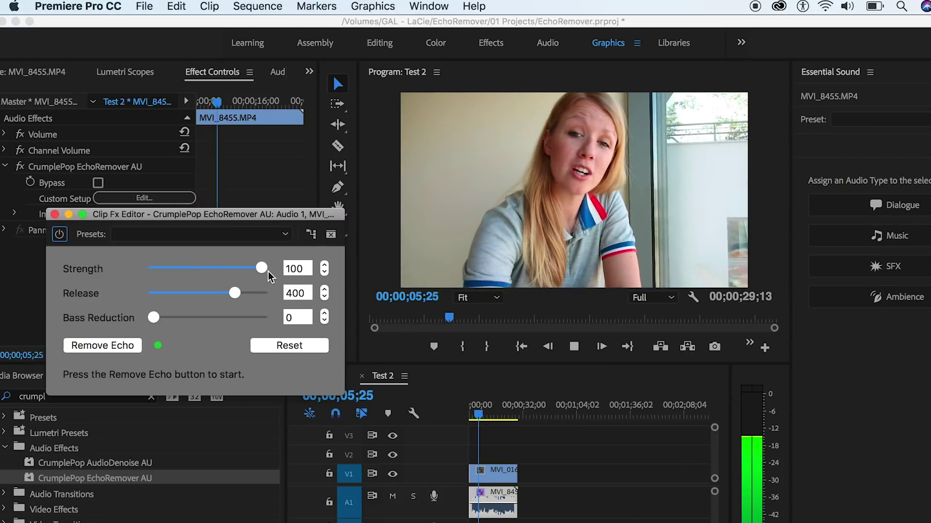
drag(262, 268, 152, 293)
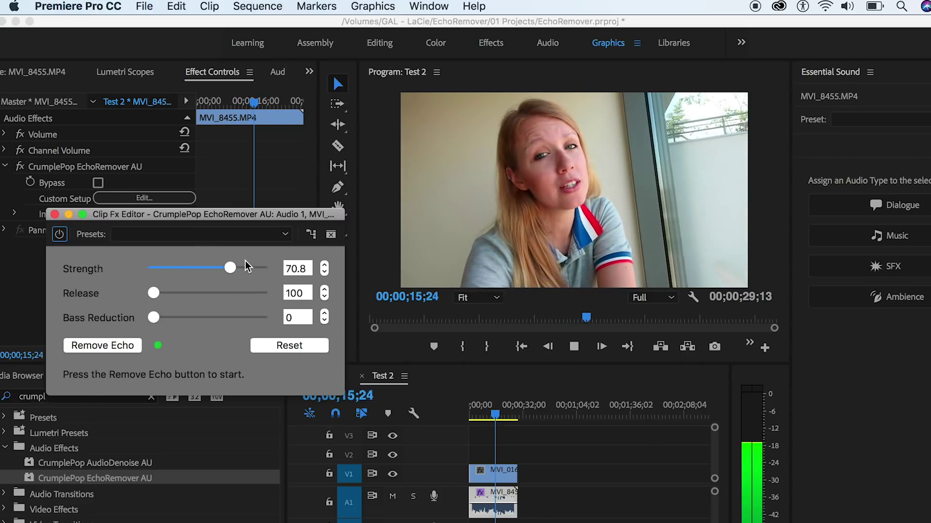
drag(218, 292, 245, 294)
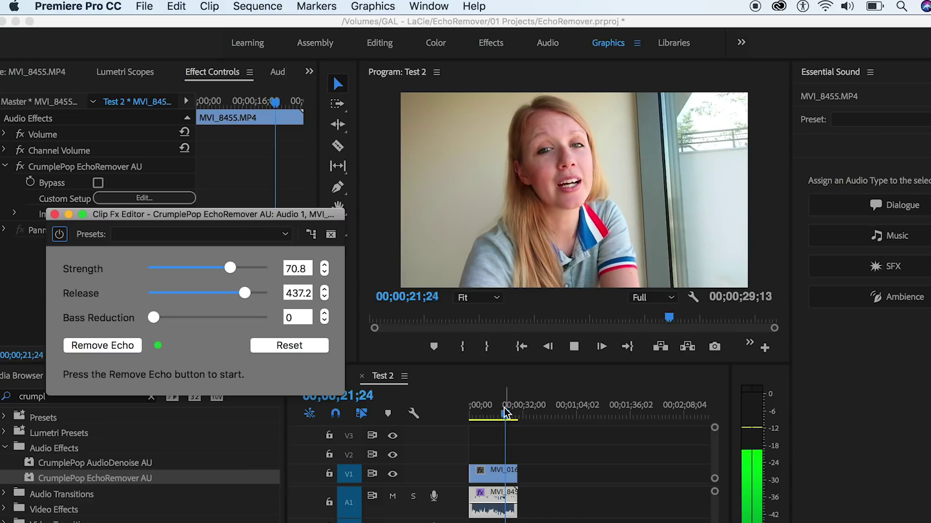
- Add Bass Reduction of 7.9 and replay Test 2 from the beginning
drag(504, 408, 471, 408)
key(space)
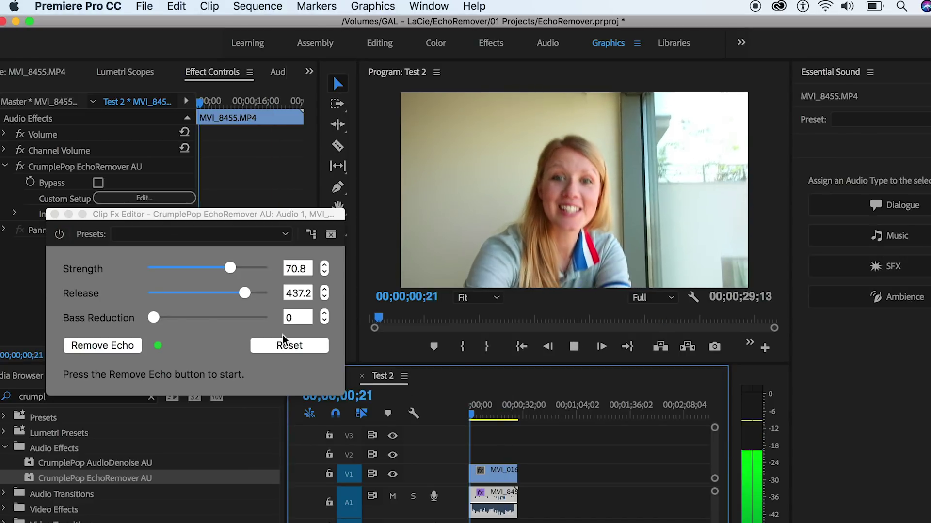
mouse_move(154, 317)
mouse_down()
mouse_move(265, 320)
mouse_move(163, 318)
mouse_up()
drag(233, 266, 234, 270)
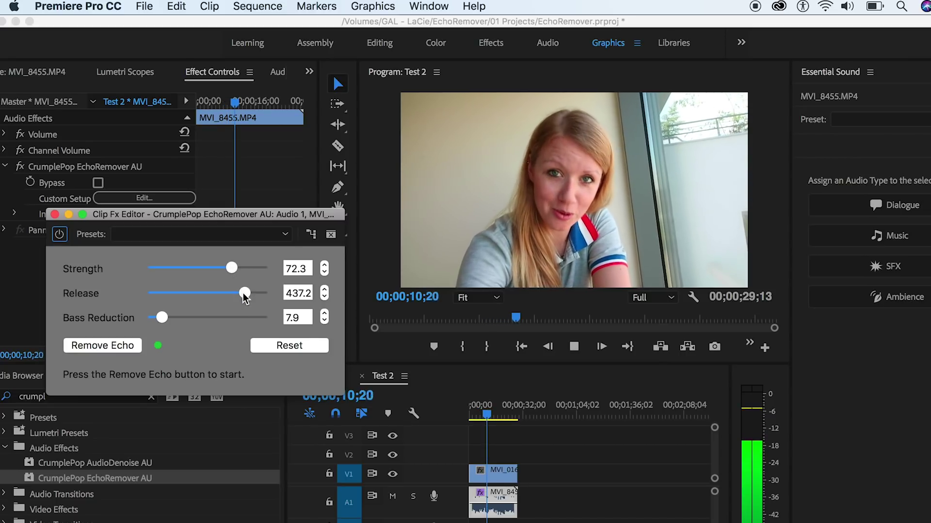
key(space)
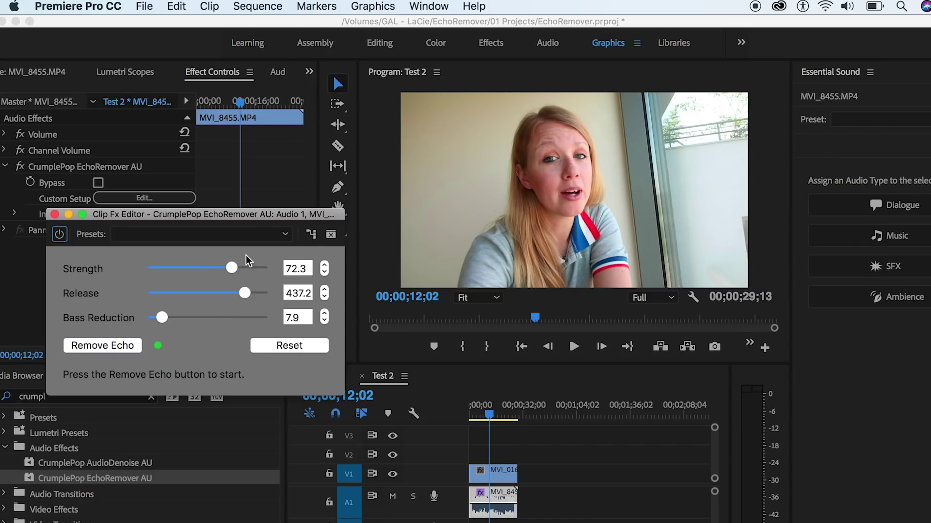
drag(478, 411, 420, 399)
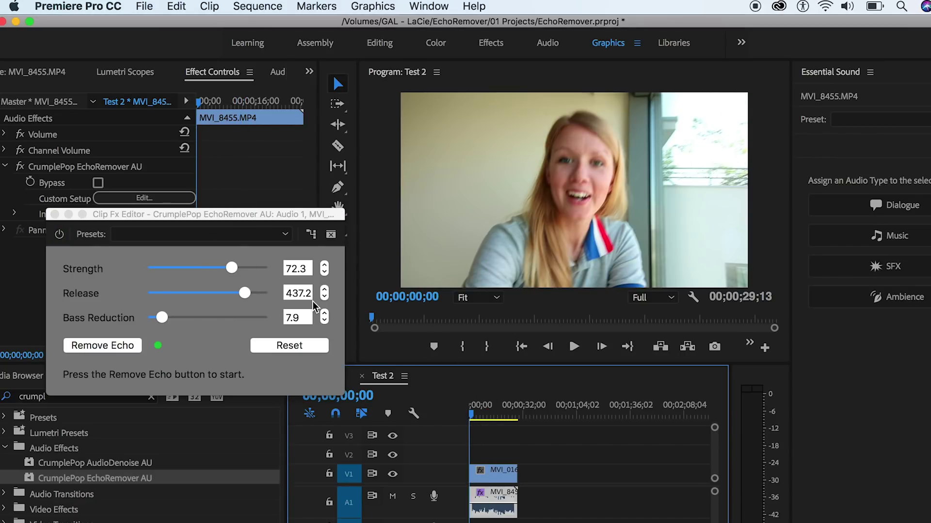
key(space)
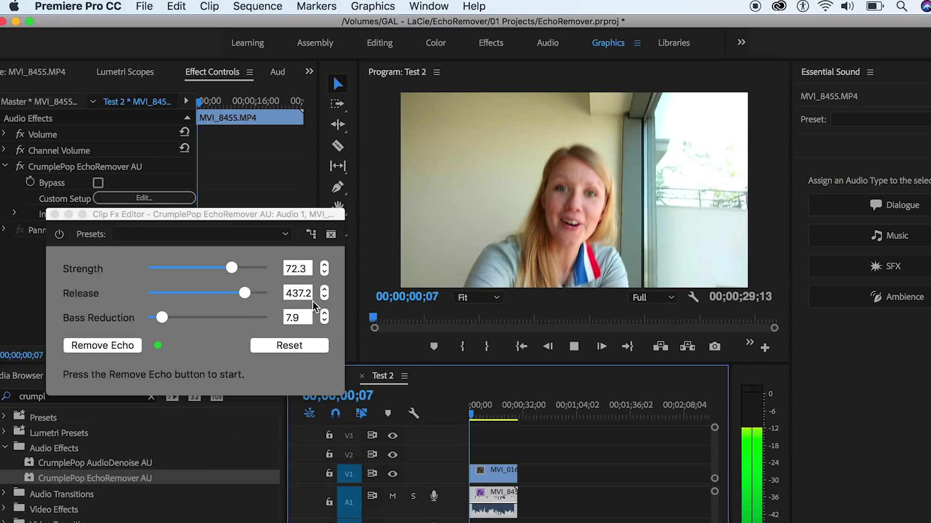
- Toggle EchoRemover bypass off and on during playback, stop, and close the editor window
click(58, 238)
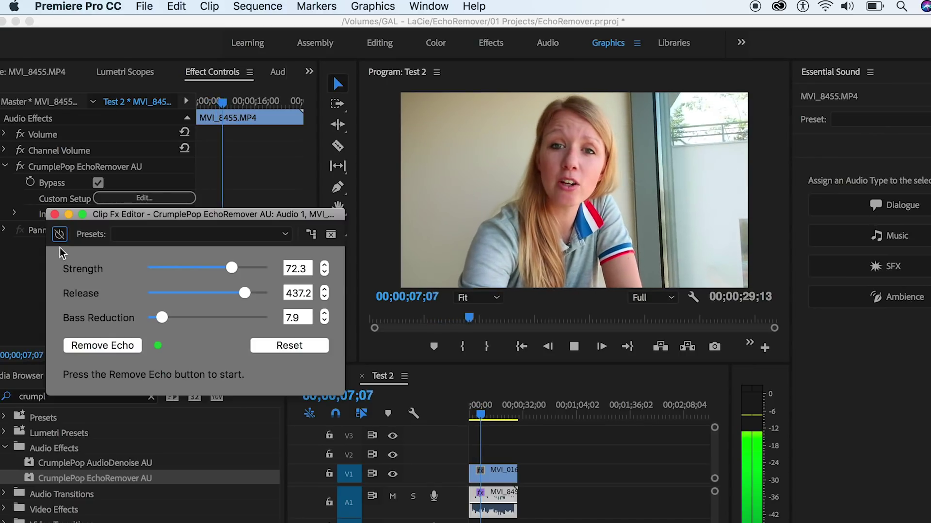
click(59, 238)
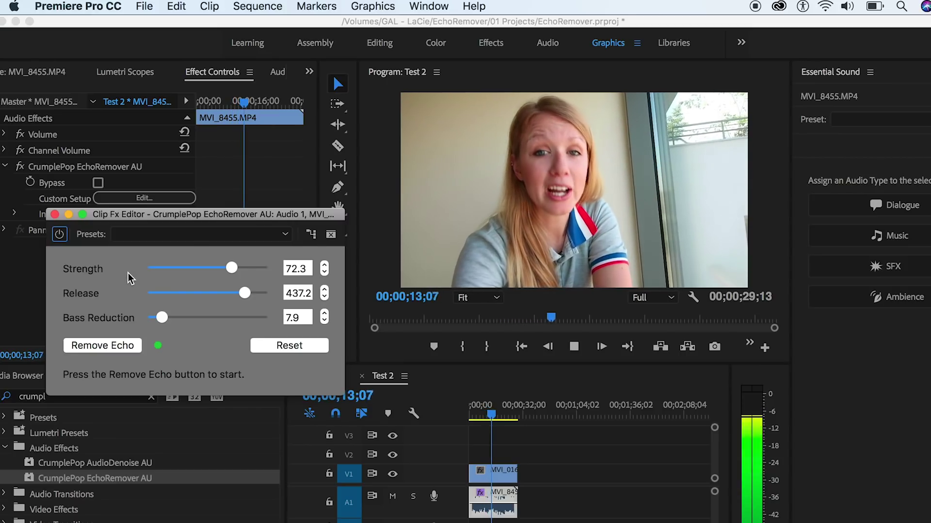
key(space)
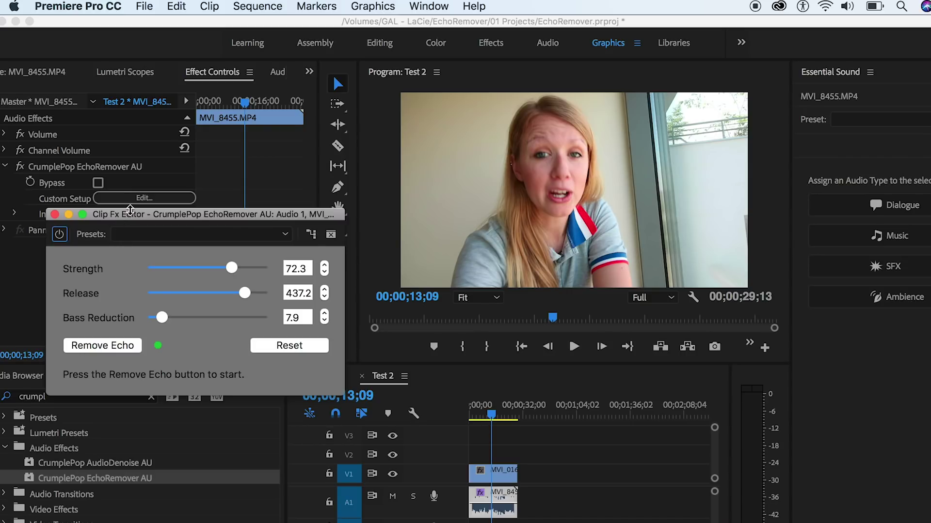
click(55, 214)
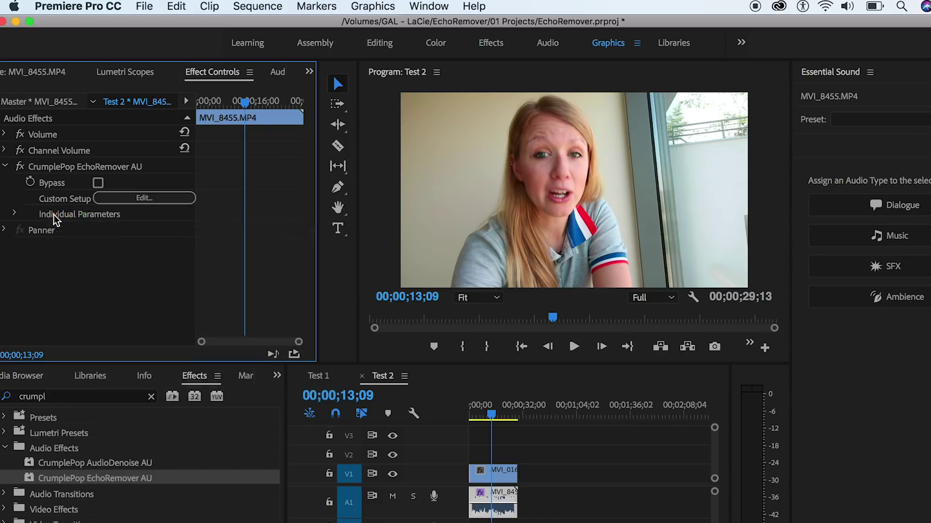
click(319, 377)
drag(485, 413, 430, 409)
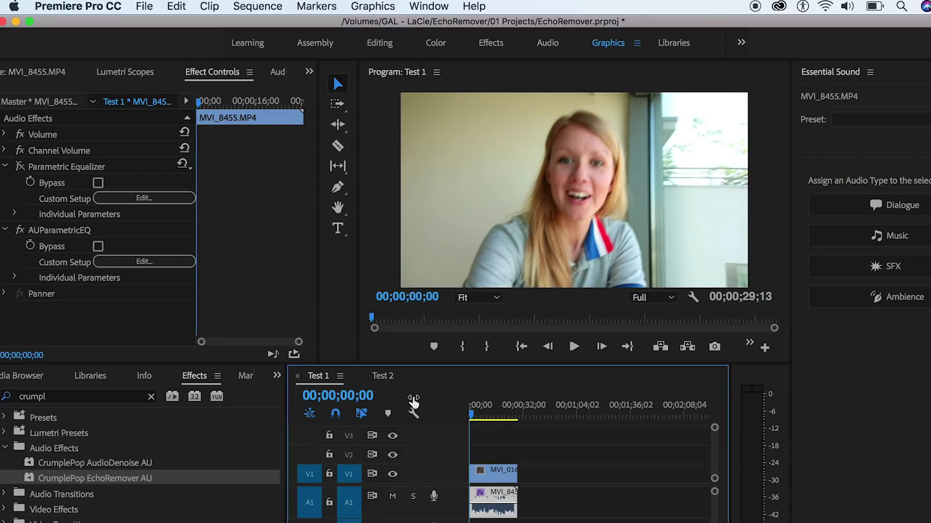
key(space)
click(20, 230)
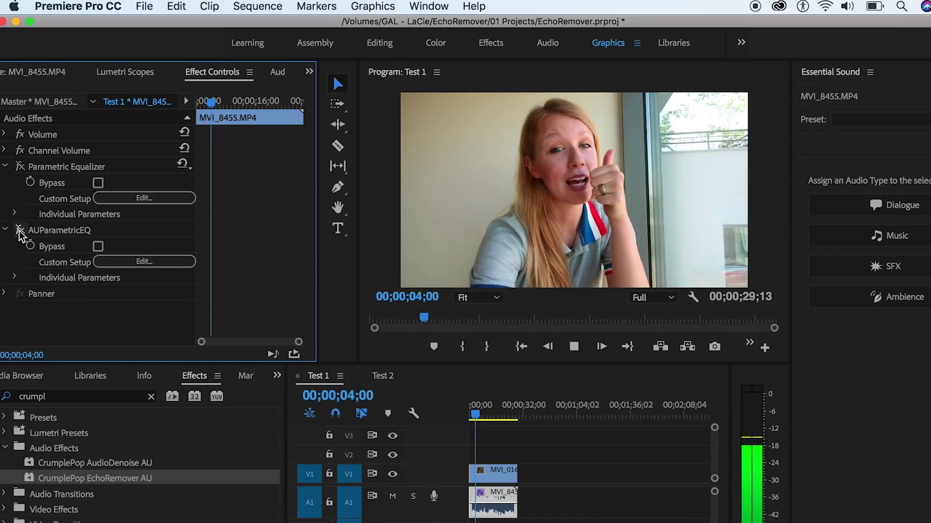
click(20, 230)
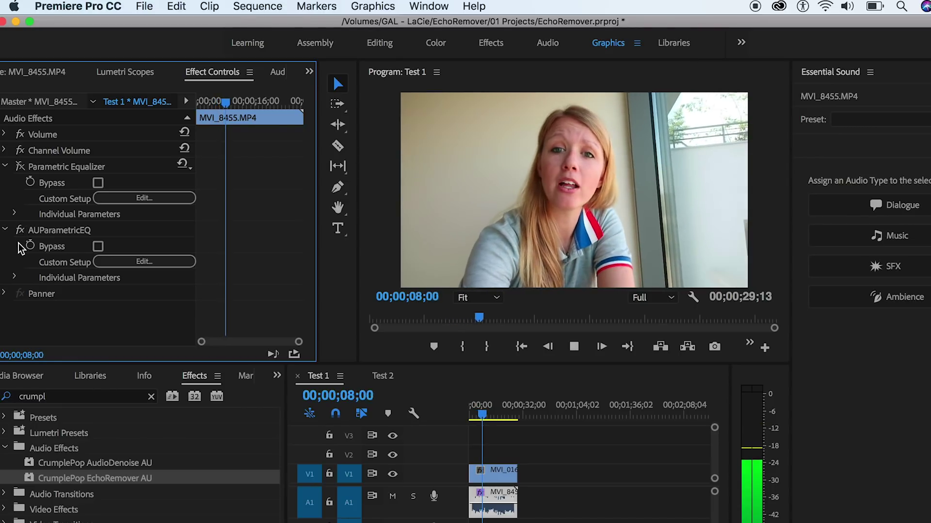
key(space)
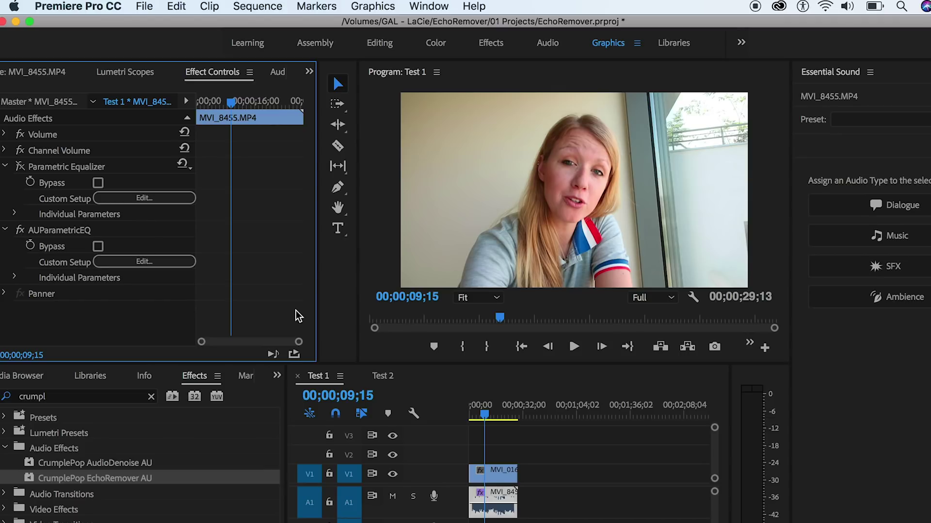
click(383, 377)
key(Home)
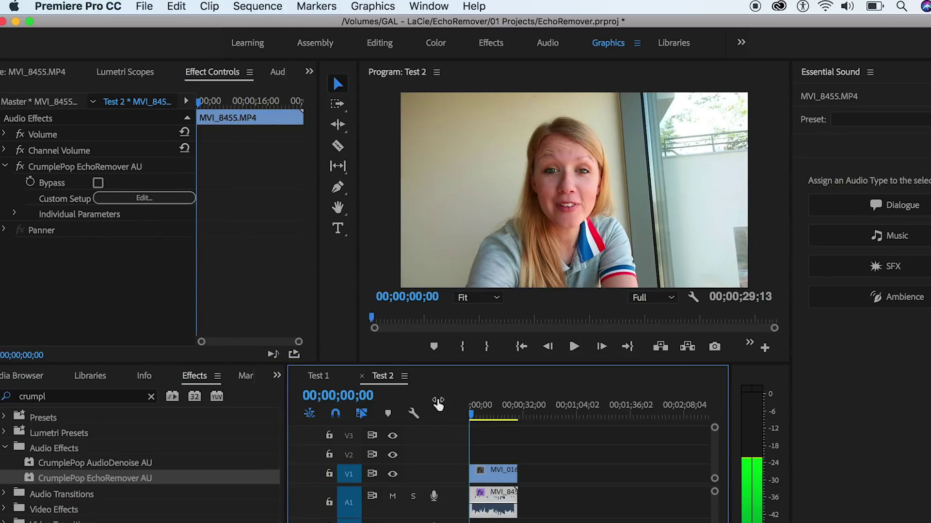
key(space)
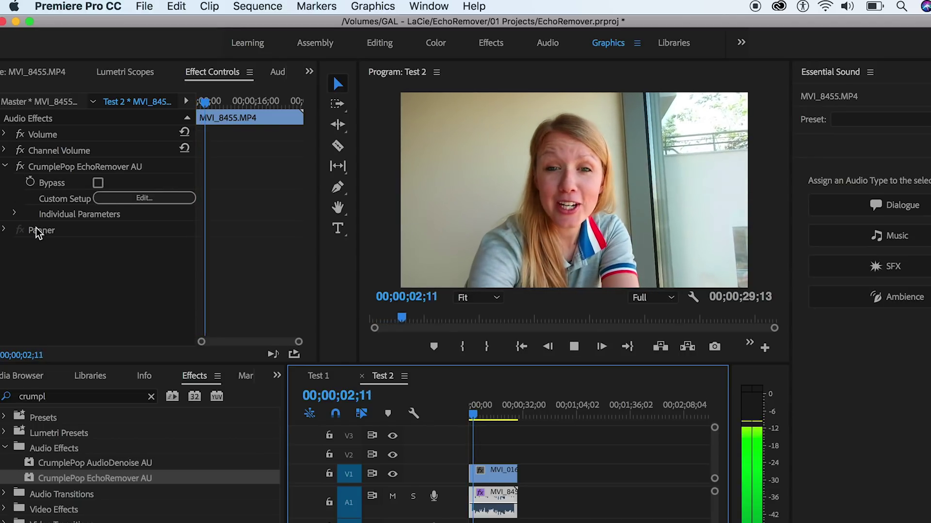
click(20, 166)
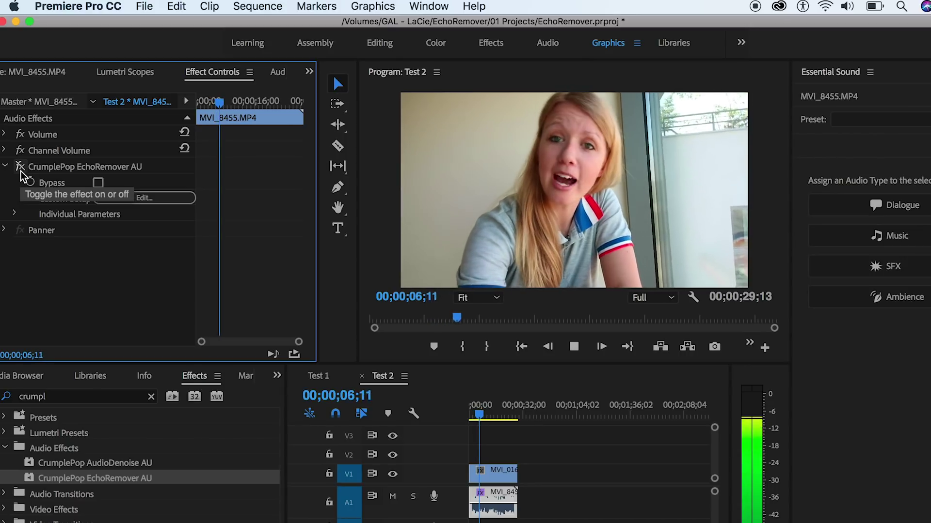
click(22, 169)
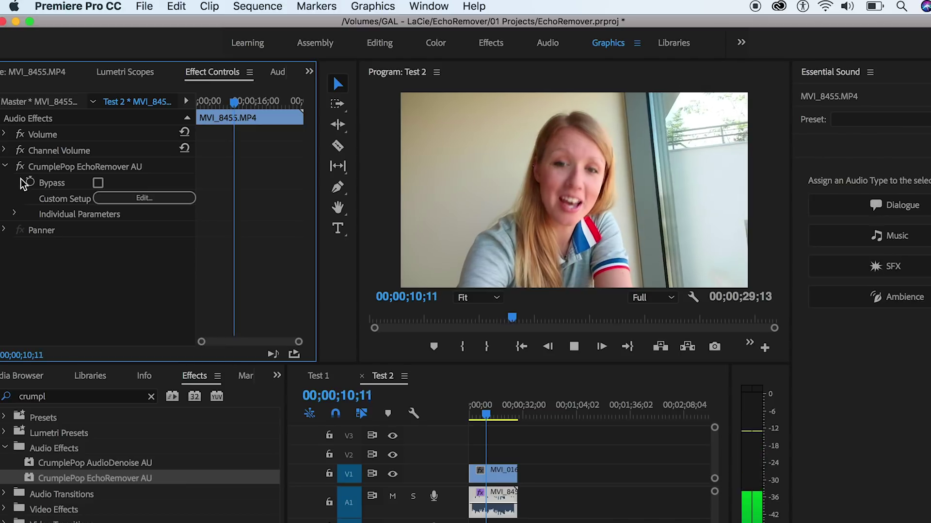
click(20, 169)
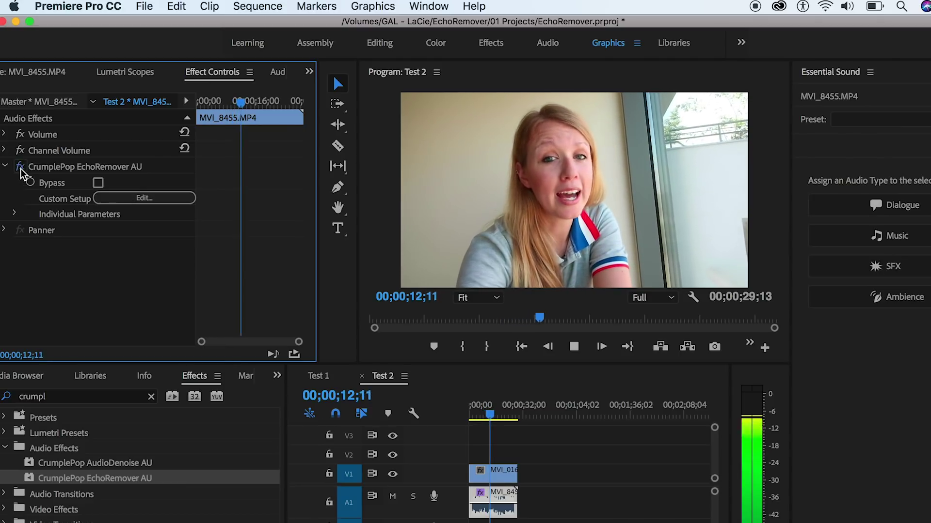
click(20, 168)
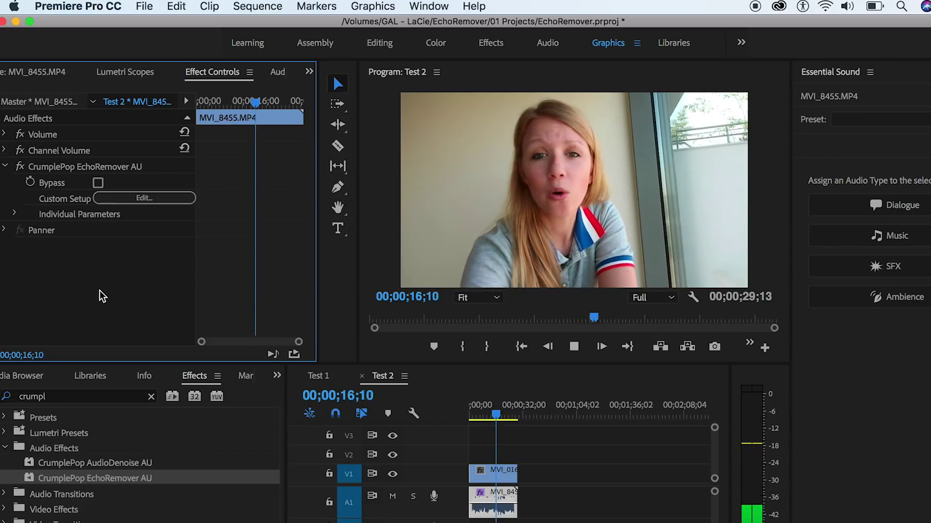
key(space)
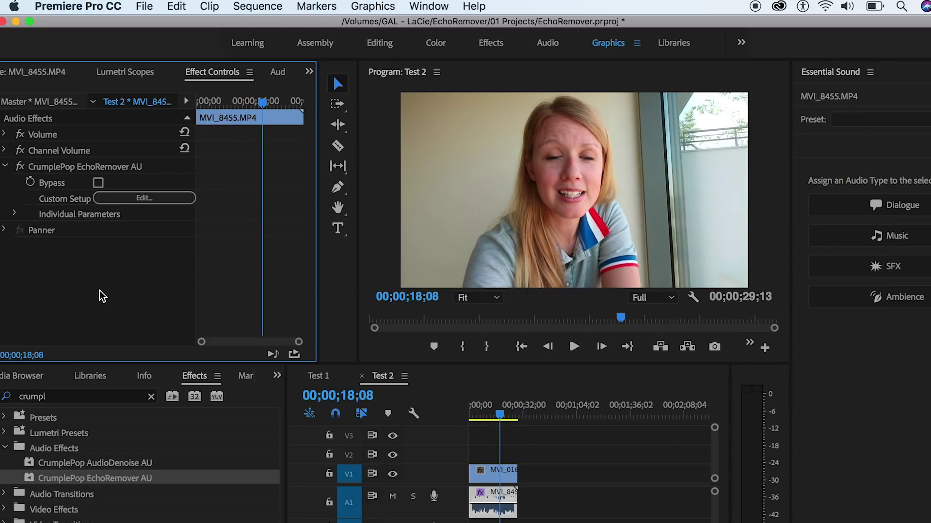